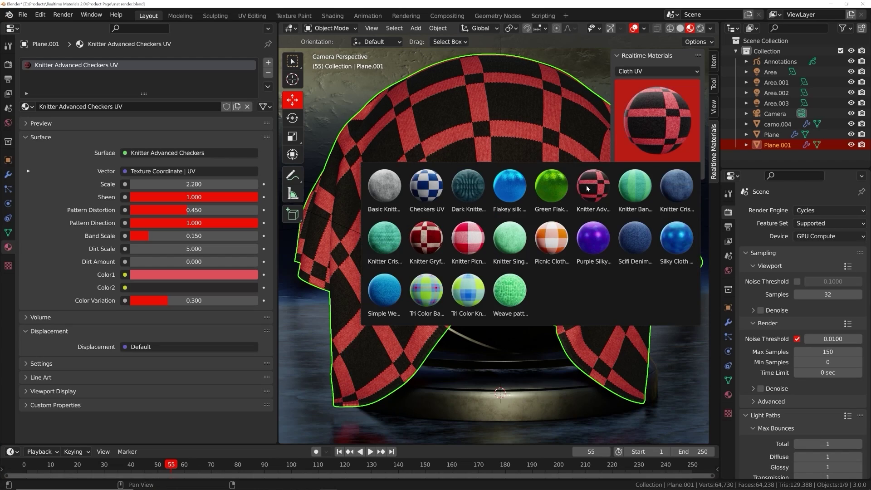
Apply the Knitter Picnic Cloth UV material to the draped cloth and adjust its first pattern colour
{"action": "left_click", "coordinate": [472, 249]}
{"action": "left_click", "coordinate": [658, 169]}
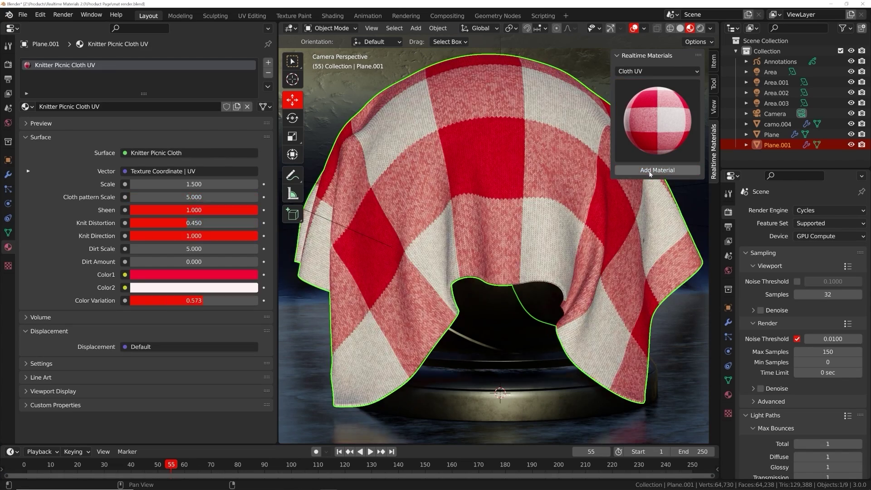
{"action": "left_click", "coordinate": [181, 274]}
{"action": "left_click", "coordinate": [162, 199]}
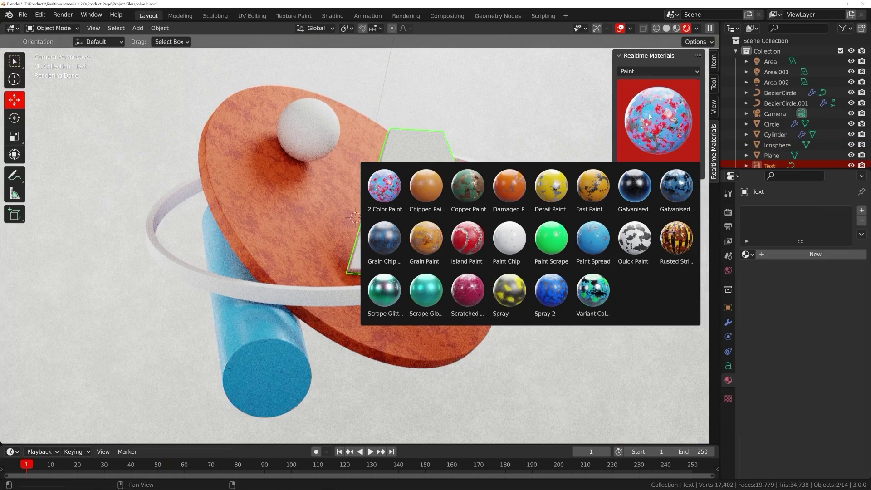
Apply the Chipped Paint material to the letter A and increase its first Chip Scale
{"action": "left_click", "coordinate": [427, 191]}
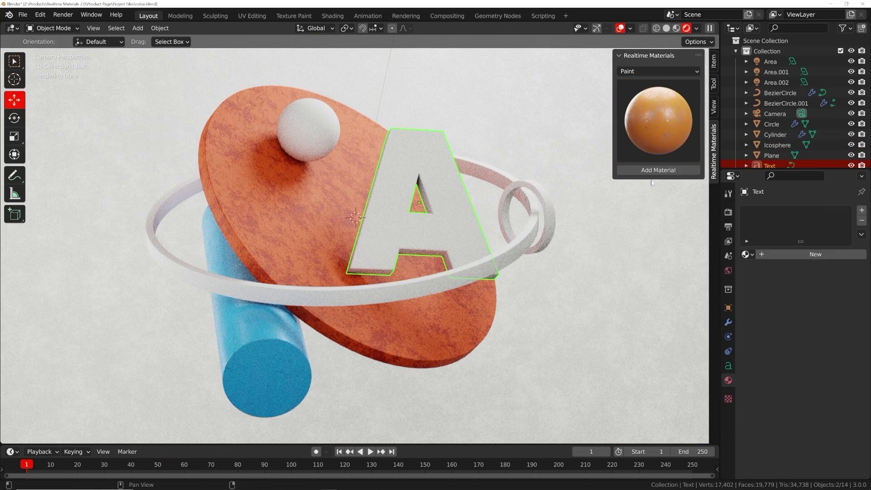
{"action": "left_click", "coordinate": [658, 170]}
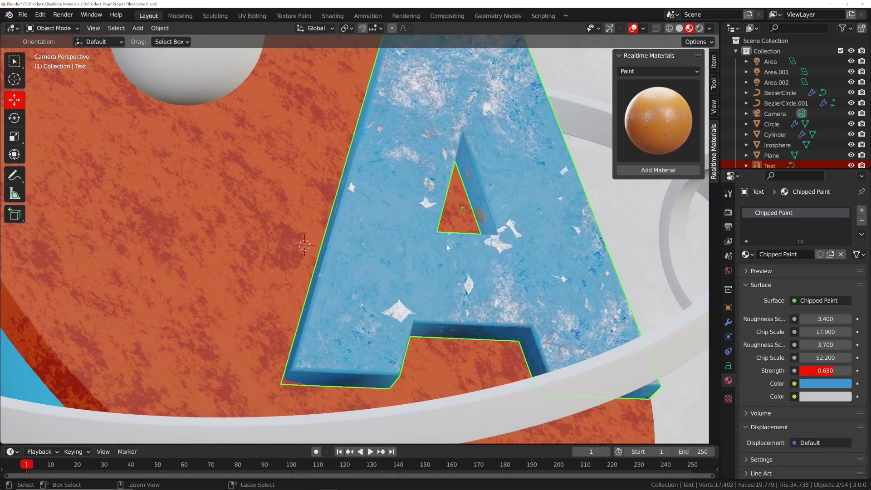
{"action": "left_click_drag", "start_coordinate": [820, 332], "coordinate": [854, 332]}
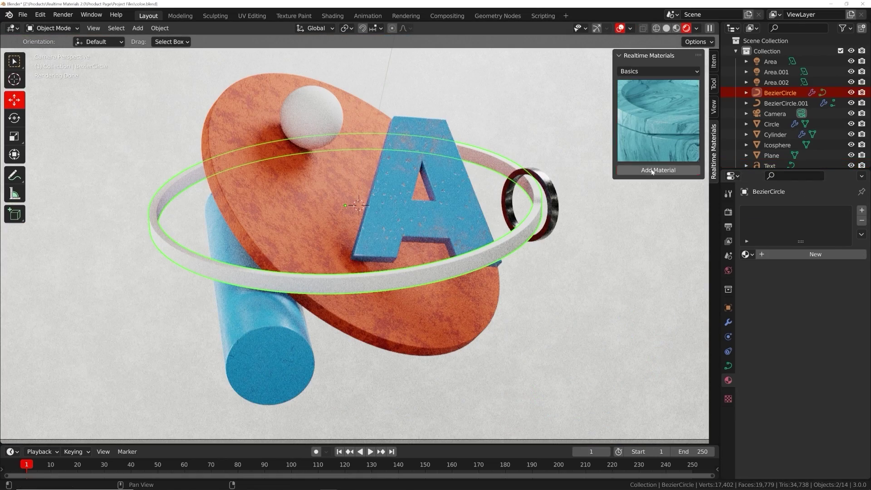
Apply the Basic Wood material to the large ring, change its first colour, and open the list of material categories
{"action": "left_click", "coordinate": [650, 170]}
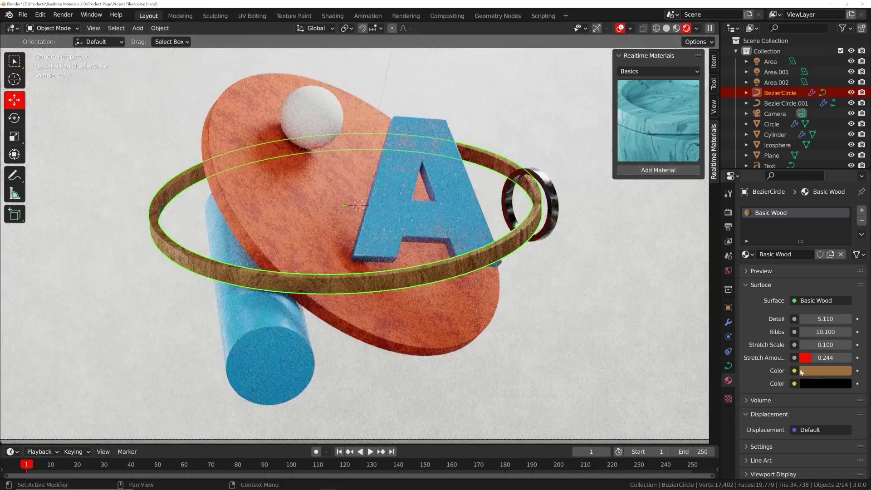
{"action": "left_click", "coordinate": [823, 370]}
{"action": "left_click", "coordinate": [811, 231]}
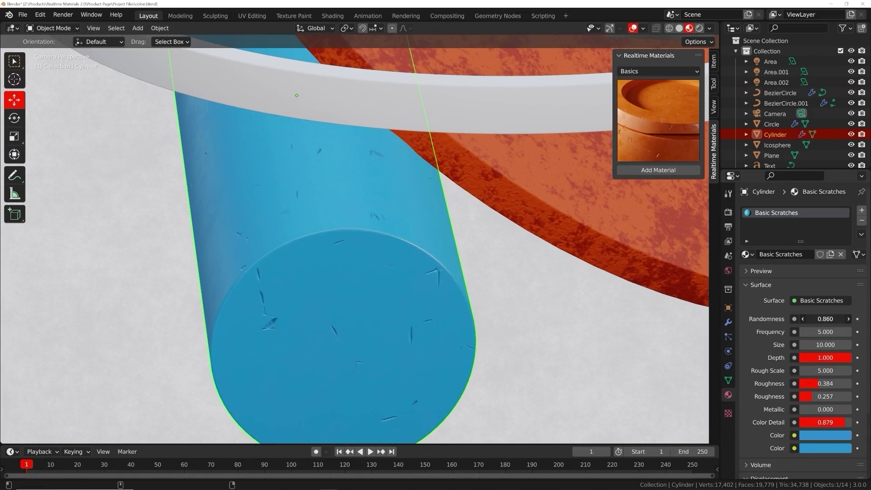
{"action": "left_click", "coordinate": [658, 71]}
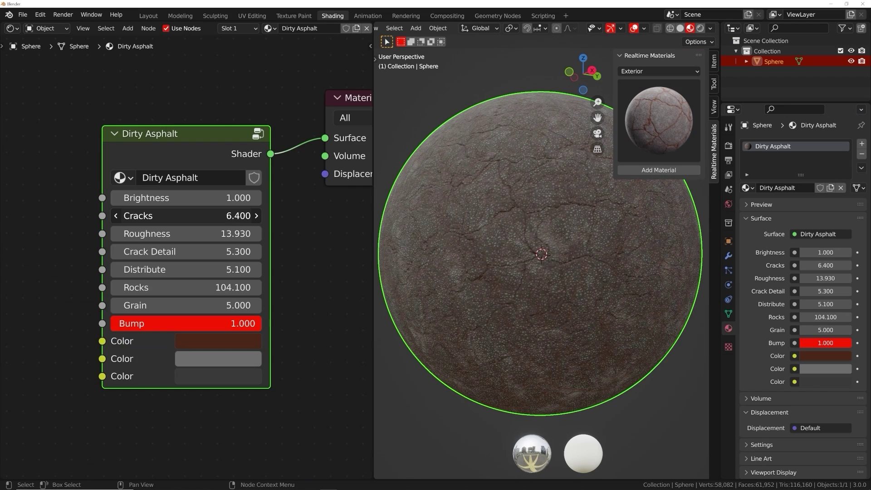
Adjust the brown colour of the sphere's Dirty Asphalt material and the first Roughness of the helmet visor's Master Glass
{"action": "left_click", "coordinate": [218, 340]}
{"action": "left_click_drag", "start_coordinate": [313, 167], "coordinate": [313, 151]}
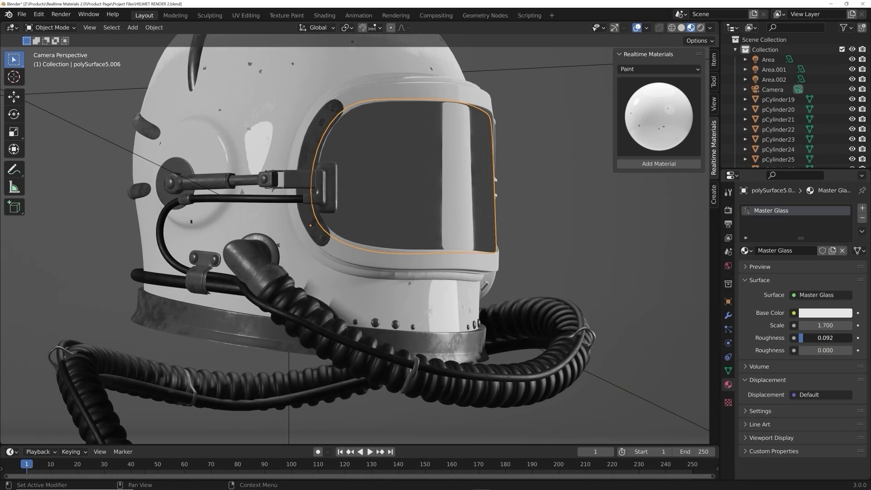
{"action": "left_click_drag", "start_coordinate": [804, 338], "coordinate": [814, 350]}
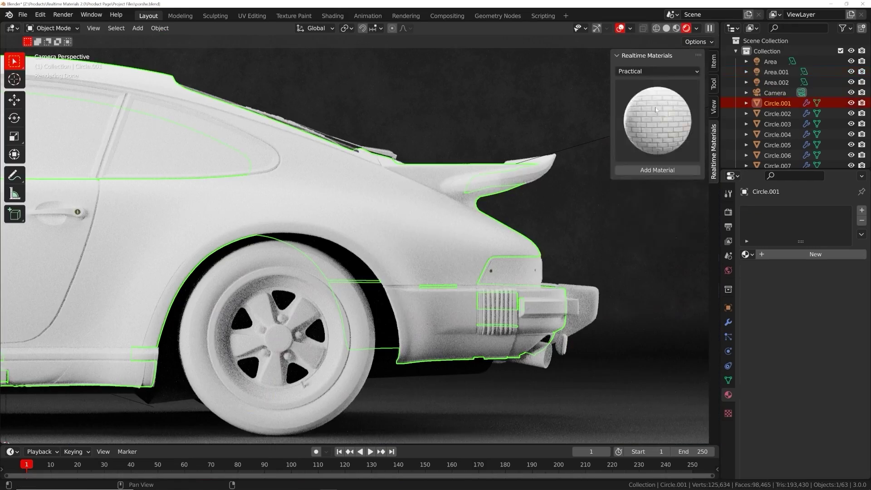
Open the material previews for the car body and switch the material category to Surfaces
{"action": "left_click", "coordinate": [657, 120]}
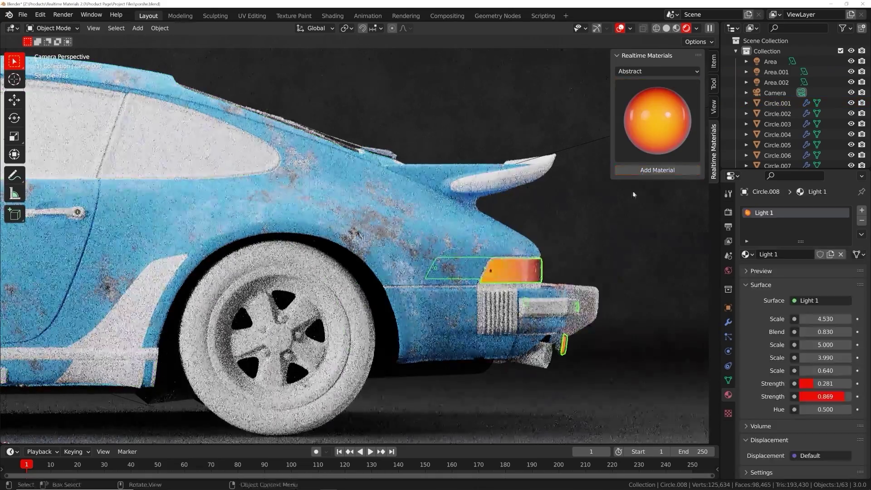
{"action": "left_click", "coordinate": [657, 71]}
{"action": "left_click", "coordinate": [641, 218]}
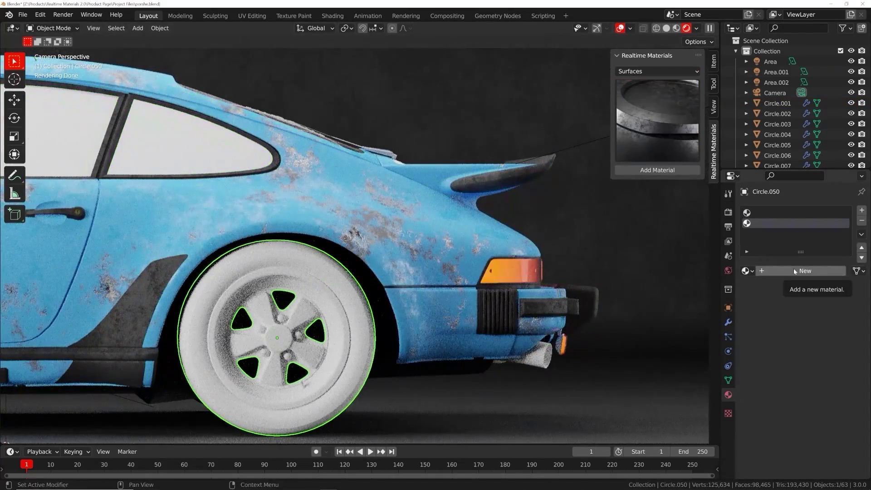
Add the Metal Grain material to the car's rear wheel rim and the Rubber material to its tyre
{"action": "left_click", "coordinate": [657, 71]}
{"action": "left_click", "coordinate": [636, 117]}
{"action": "left_click", "coordinate": [648, 171]}
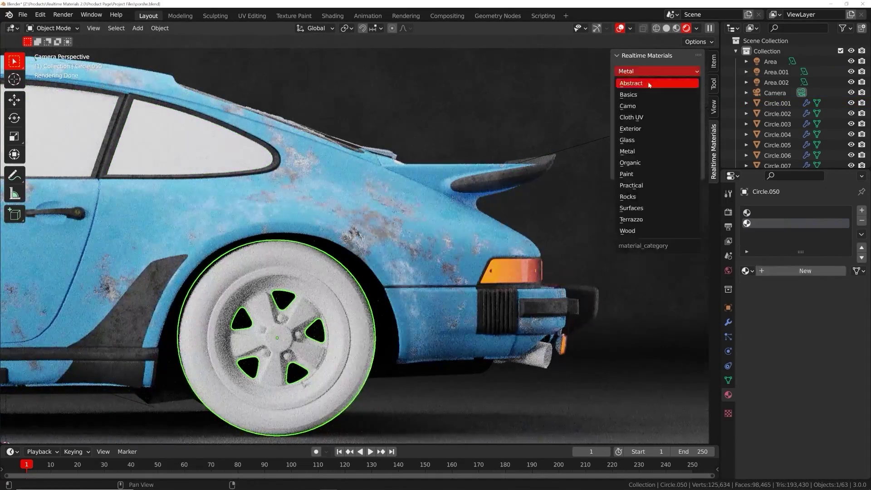
{"action": "left_click", "coordinate": [635, 82]}
{"action": "left_click", "coordinate": [657, 170]}
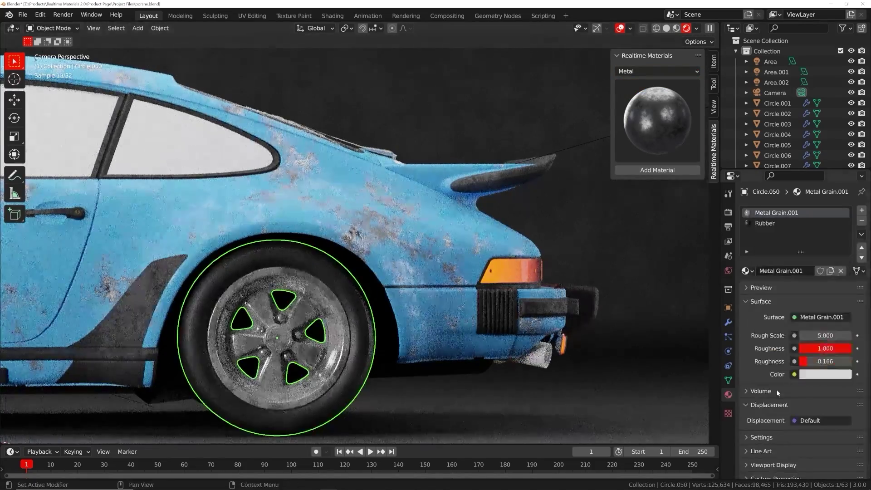
{"action": "left_click", "coordinate": [657, 71]}
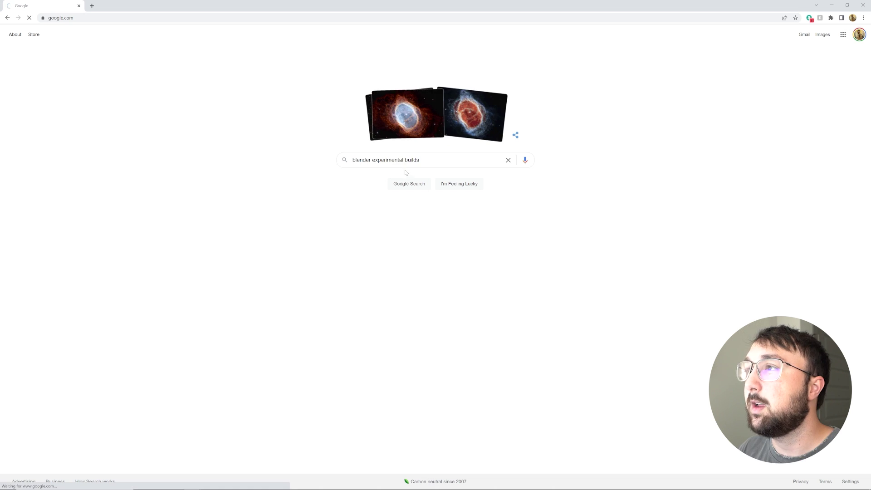
Switch to the browser, search Google for "blender experimental builds" and open the Blender Builds page
{"action": "key", "text": "Return"}
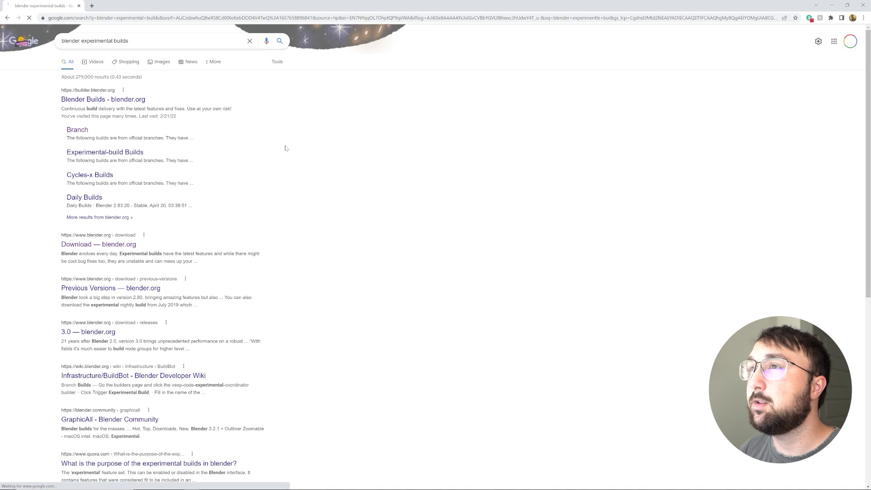
{"action": "left_click", "coordinate": [90, 100]}
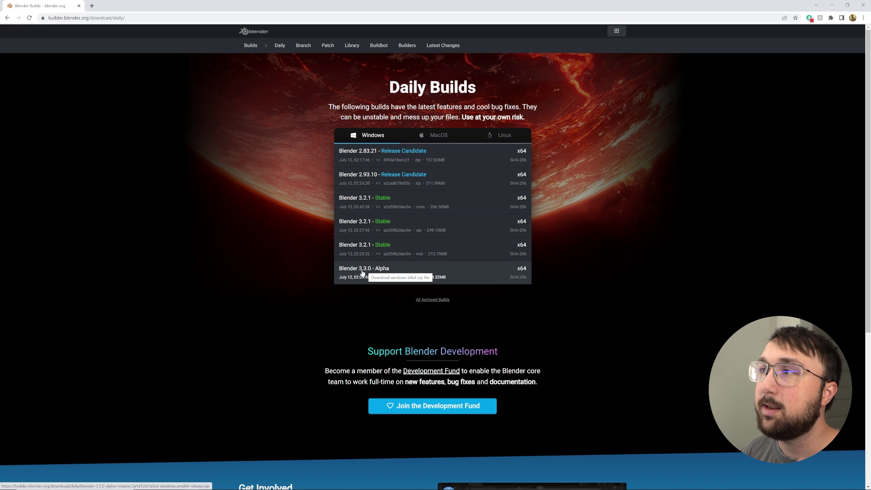
Switch to File Explorer and launch blender.exe from the extracted Blender 3.3.0 alpha build folder
{"action": "mouse_move", "coordinate": [233, 489]}
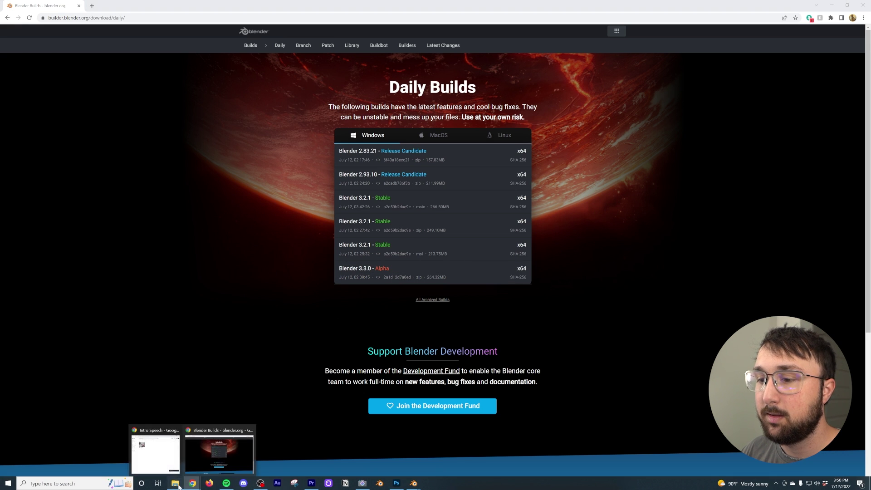
{"action": "left_click", "coordinate": [175, 483]}
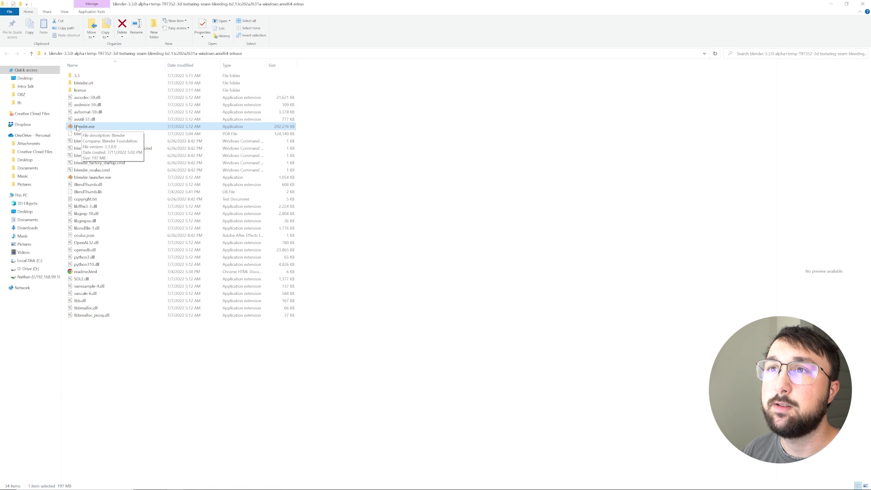
{"action": "double_click", "coordinate": [84, 127]}
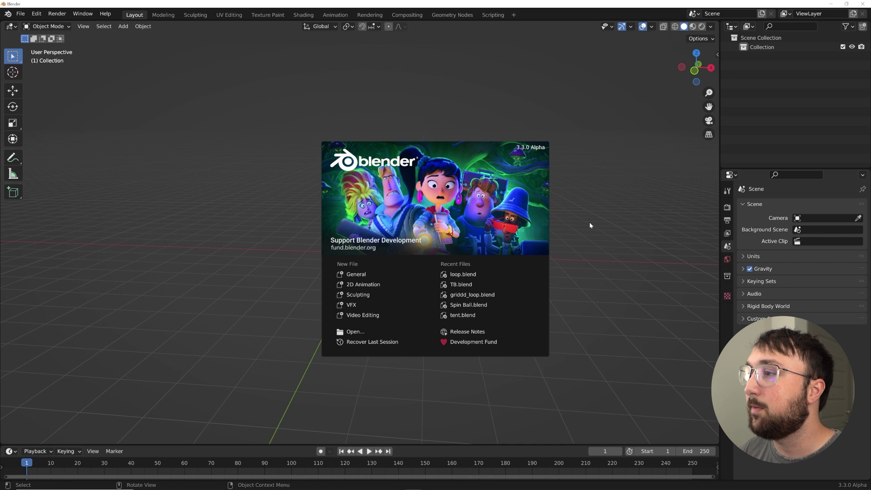
Dismiss the splash screen and add a plane mesh to the empty scene
{"action": "left_click", "coordinate": [546, 228]}
{"action": "middle_click_drag", "start_coordinate": [546, 227], "coordinate": [459, 208]}
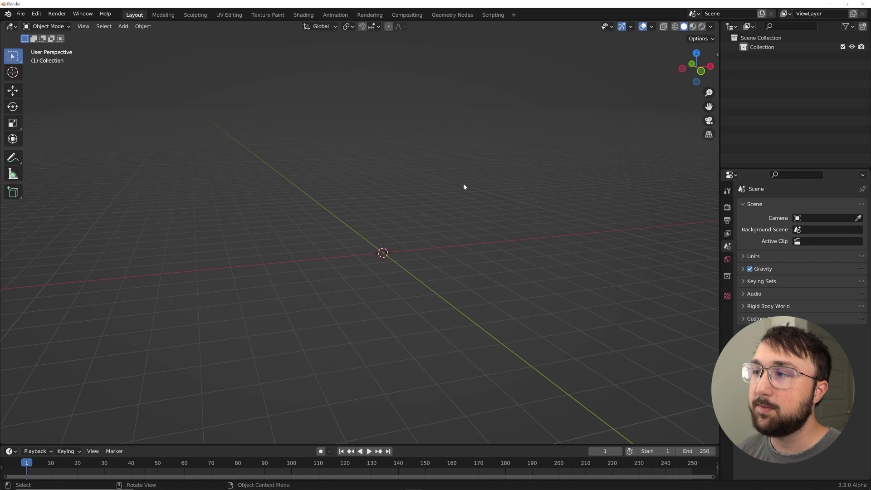
{"action": "key", "text": "shift+a"}
{"action": "mouse_move", "coordinate": [471, 175]}
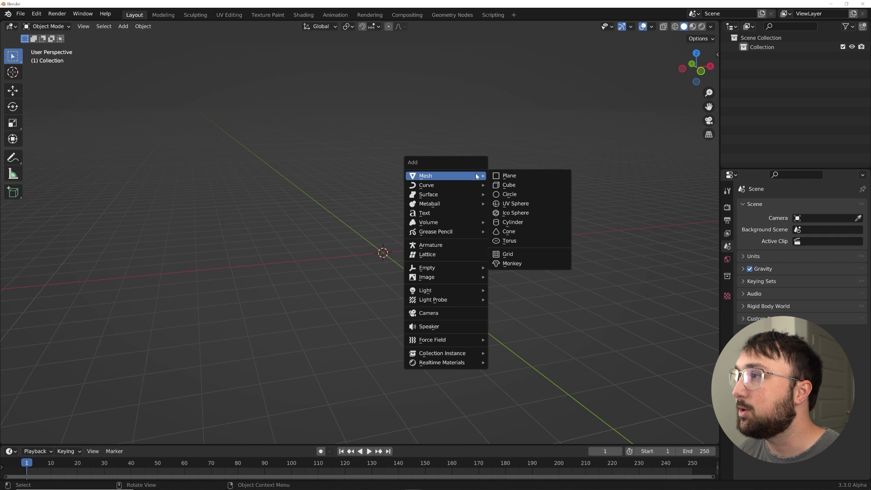
{"action": "left_click", "coordinate": [509, 176]}
{"action": "scroll", "coordinate": [422, 283], "scroll_direction": "up", "scroll_amount": 5}
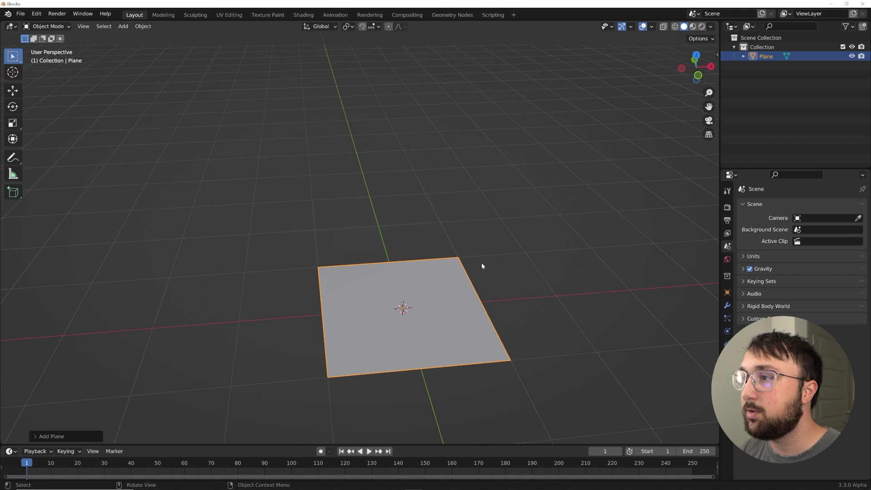
Switch to the Geometry Nodes workspace, merge the spreadsheet area into the 3D viewport, and create a new node tree for the plane
{"action": "left_click", "coordinate": [445, 16]}
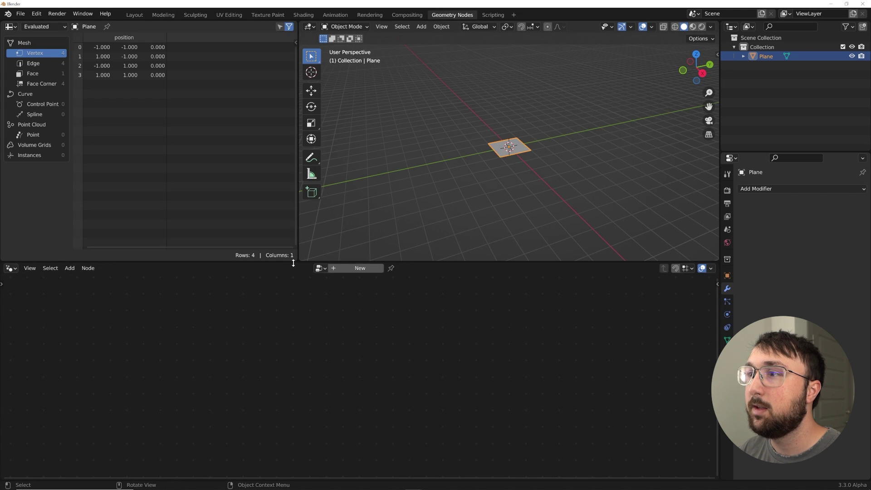
{"action": "left_click_drag", "start_coordinate": [297, 258], "coordinate": [285, 266]}
{"action": "left_click", "coordinate": [360, 268]}
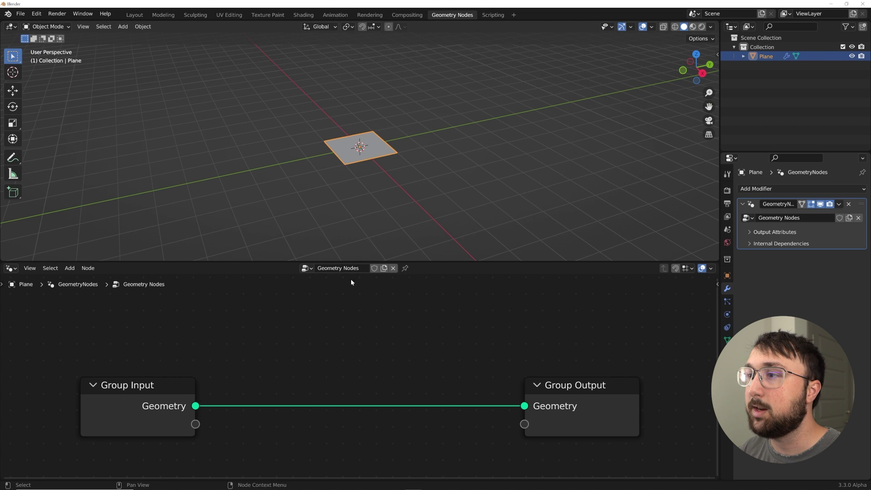
Add a Volume Cube node onto the link into the Group Output so that it feeds the output geometry
{"action": "key", "text": "shift+a"}
{"action": "left_click", "coordinate": [272, 238]}
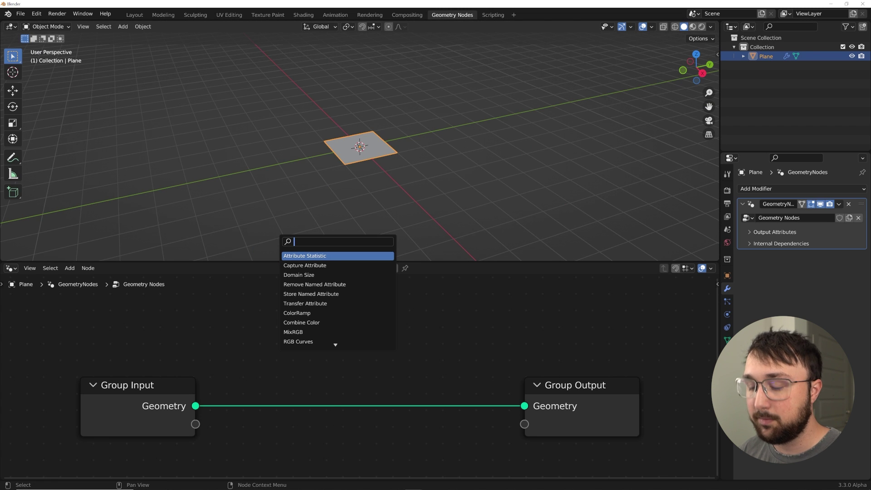
{"action": "type", "text": "vo"}
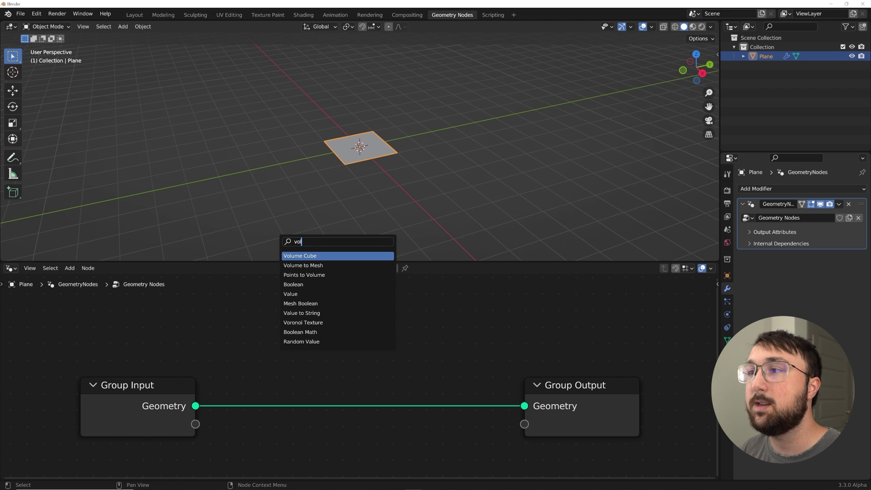
{"action": "key", "text": "Return"}
{"action": "left_click", "coordinate": [299, 326]}
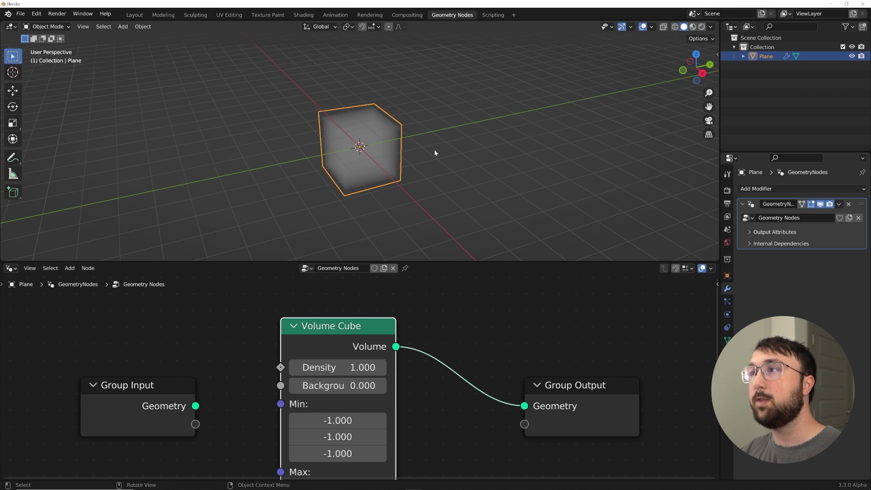
Deselect the volume object in the viewport and delete the Group Input node from the node tree
{"action": "left_click", "coordinate": [408, 198]}
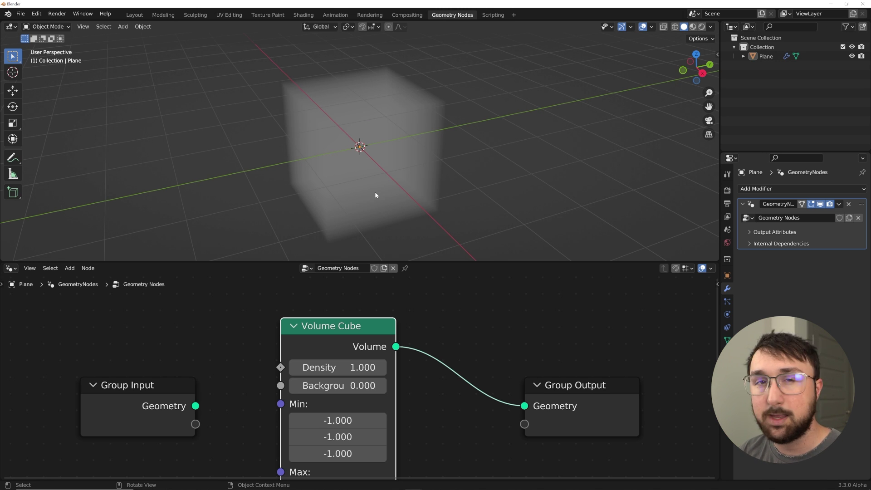
{"action": "middle_click_drag", "start_coordinate": [461, 103], "coordinate": [461, 135]}
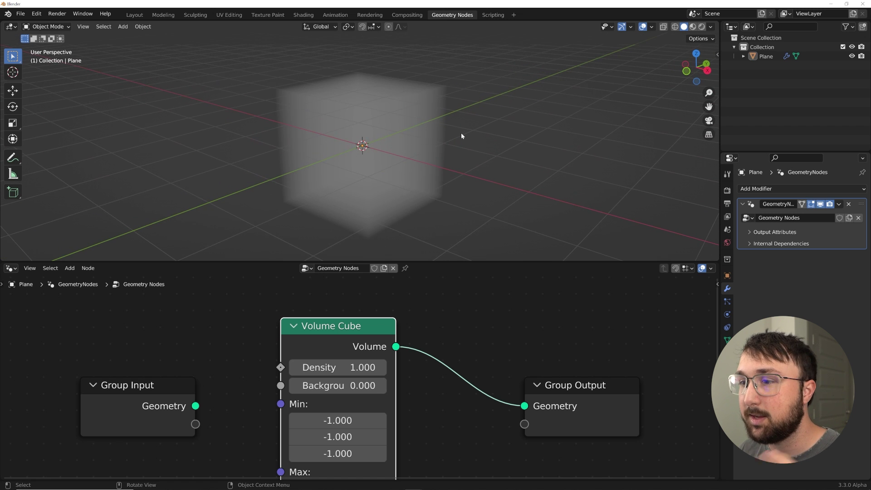
{"action": "scroll", "coordinate": [372, 339], "scroll_direction": "down", "scroll_amount": 3}
{"action": "left_click", "coordinate": [244, 381]}
{"action": "key", "text": "x"}
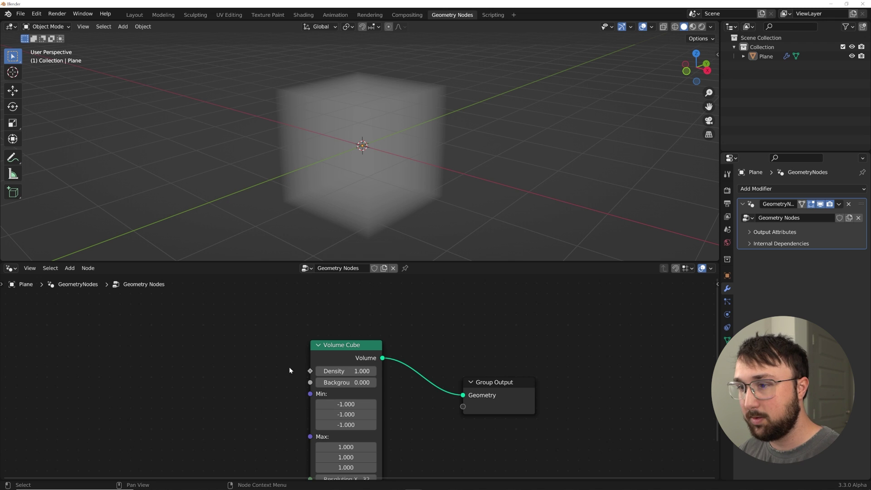
Move the Volume Cube node away from the output and insert a Volume to Mesh node between it and the Group Output
{"action": "key", "text": "Home"}
{"action": "left_click_drag", "start_coordinate": [332, 327], "coordinate": [262, 330]}
{"action": "key", "text": "shift+a"}
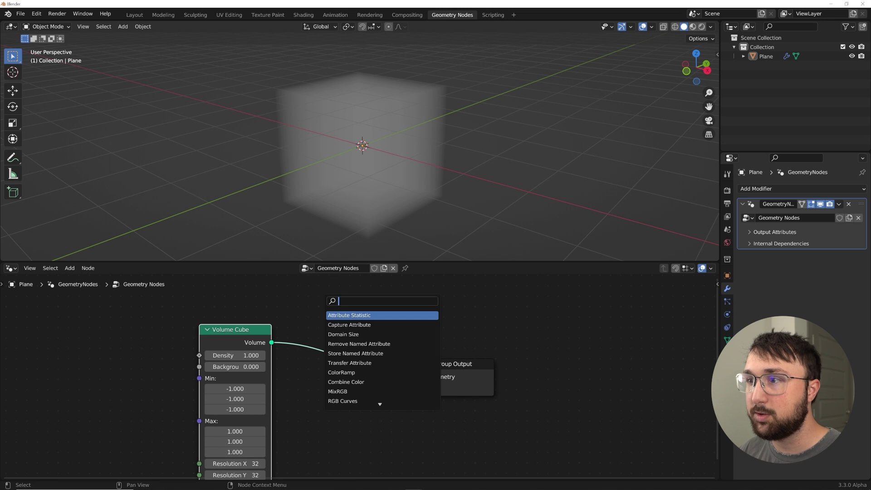
{"action": "type", "text": "vol"}
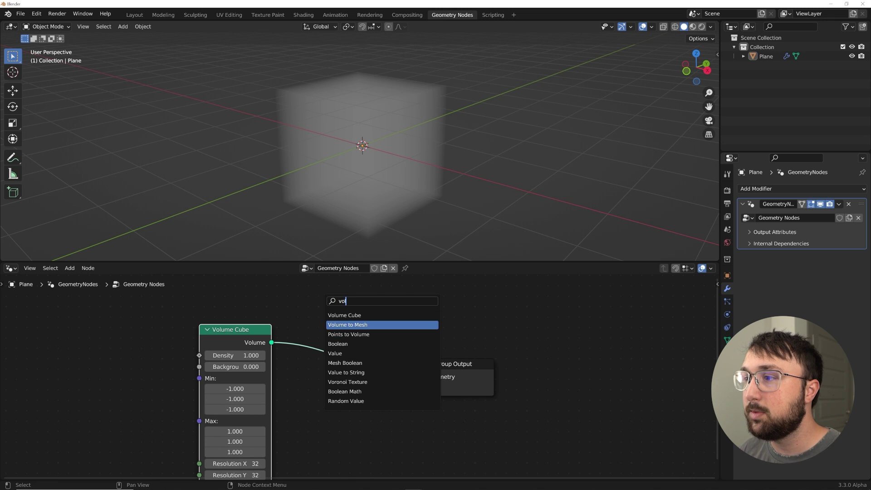
{"action": "left_click", "coordinate": [352, 325]}
{"action": "left_click", "coordinate": [353, 325]}
{"action": "middle_click_drag", "start_coordinate": [401, 165], "coordinate": [521, 156]}
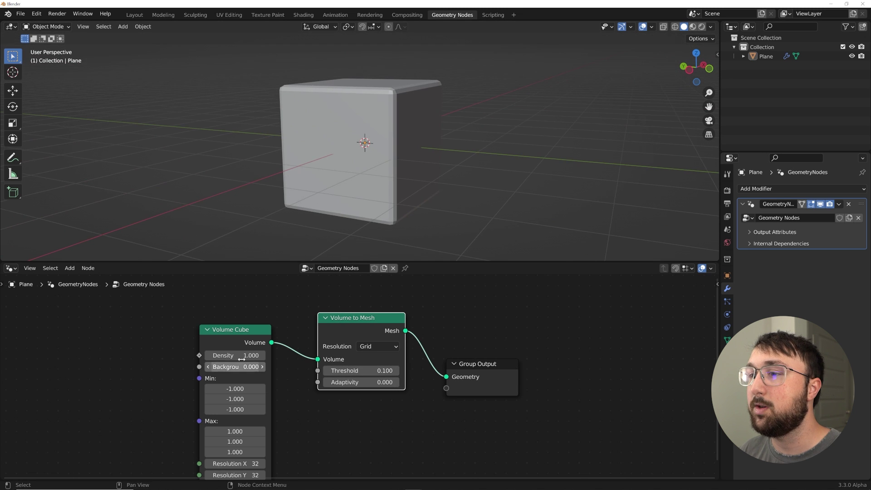
{"action": "middle_click_drag", "start_coordinate": [431, 143], "coordinate": [365, 155]}
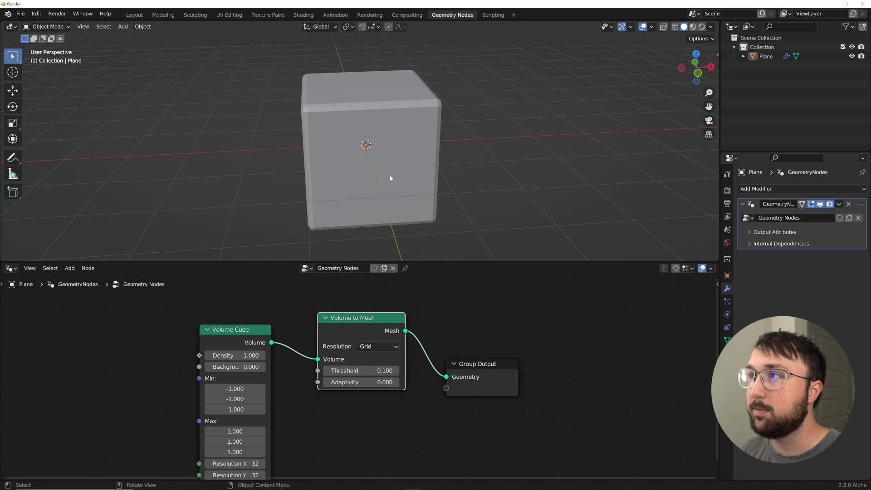
{"action": "middle_click_drag", "start_coordinate": [219, 358], "coordinate": [368, 357]}
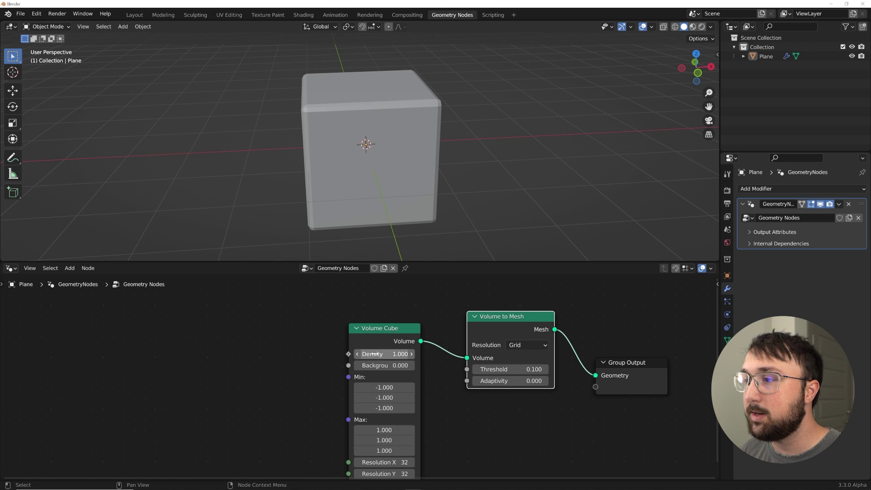
{"action": "mouse_move", "coordinate": [375, 354]}
{"action": "left_mouse_down"}
{"action": "mouse_move", "coordinate": [385, 354]}
{"action": "mouse_move", "coordinate": [370, 354]}
{"action": "left_mouse_up"}
{"action": "key", "text": "ctrl+z"}
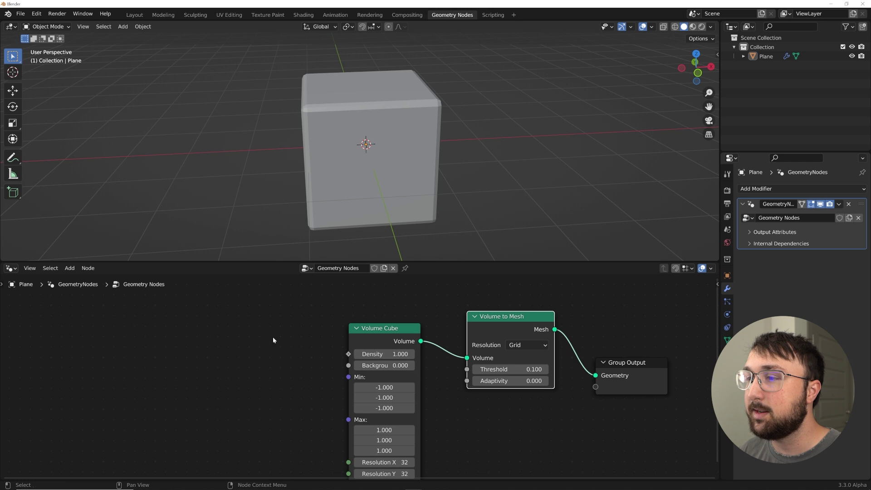
Add a ColorRamp node in front of the Volume Cube node
{"action": "key", "text": "shift+a"}
{"action": "left_click", "coordinate": [224, 299]}
{"action": "type", "text": "col"}
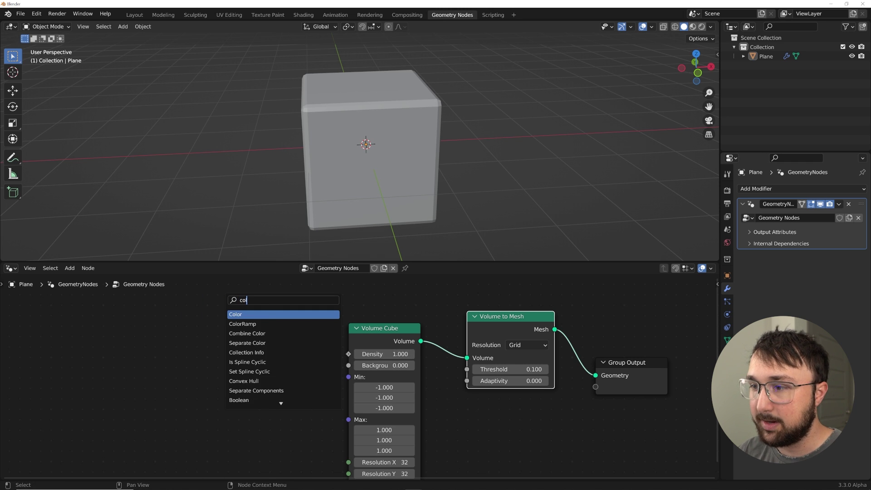
{"action": "key", "text": "Down"}
{"action": "key", "text": "Return"}
{"action": "left_click", "coordinate": [203, 350]}
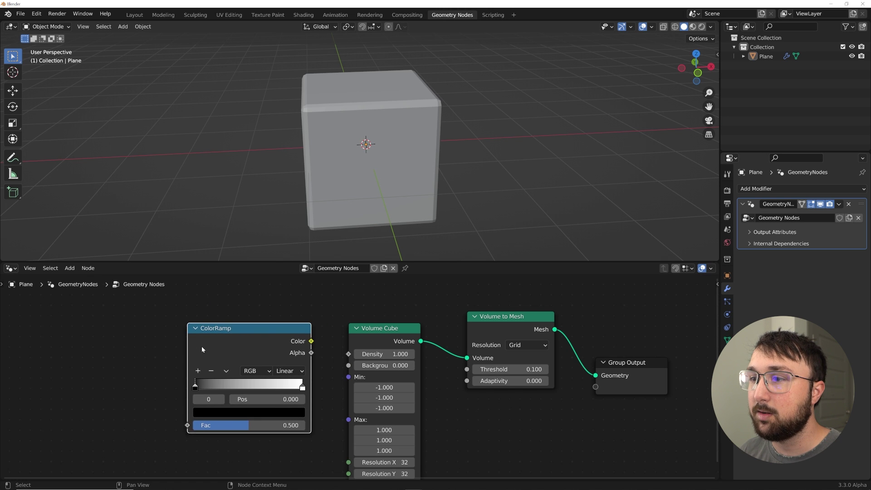
Add a Voronoi Texture node in front of the ColorRamp node
{"action": "middle_click_drag", "start_coordinate": [203, 349], "coordinate": [315, 344]}
{"action": "key", "text": "shift+a"}
{"action": "left_click", "coordinate": [219, 300]}
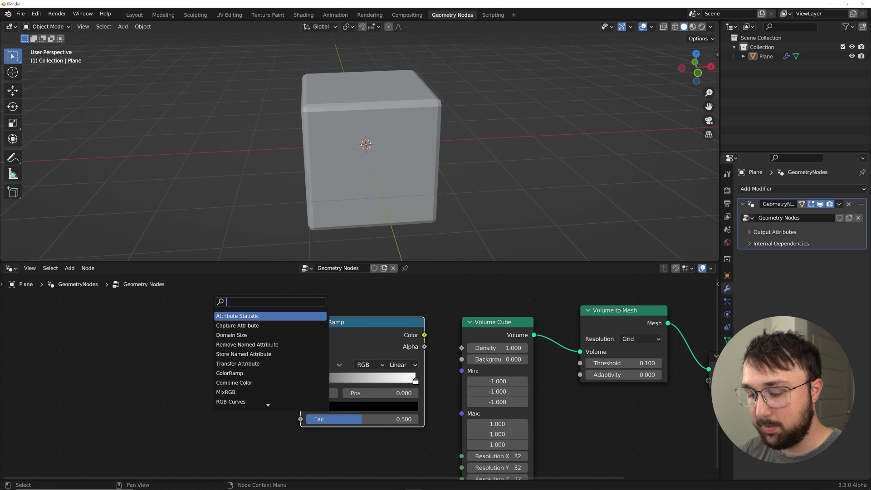
{"action": "type", "text": "vor"}
{"action": "key", "text": "Return"}
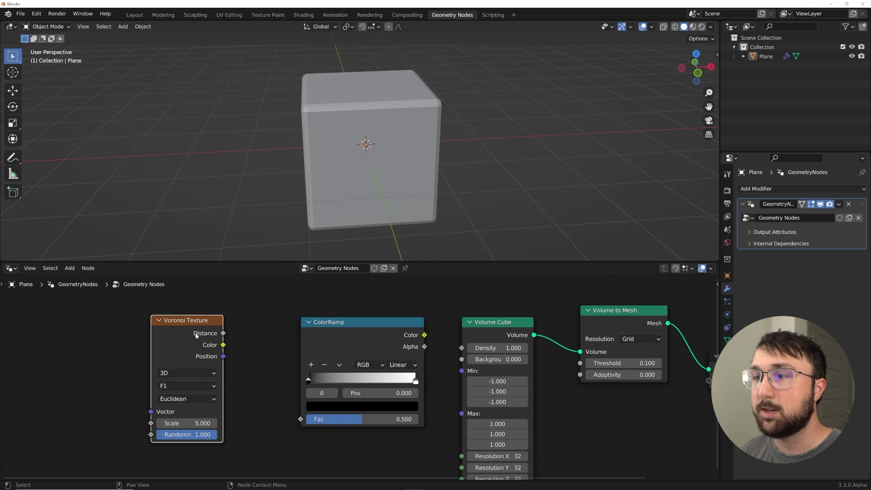
Connect the Voronoi Texture's Distance to the ColorRamp's Fac, and the ColorRamp's Color to the Volume Cube's Density
{"action": "left_click_drag", "start_coordinate": [223, 334], "coordinate": [257, 309]}
{"action": "left_click_drag", "start_coordinate": [300, 419], "coordinate": [300, 419]}
{"action": "left_click_drag", "start_coordinate": [424, 334], "coordinate": [459, 348]}
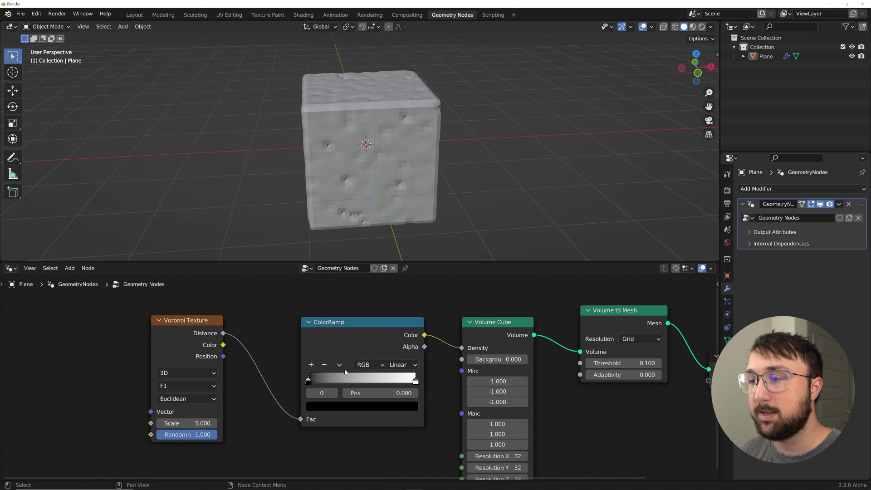
Move the ColorRamp's black stop to about 0.712 and set the Voronoi Texture's scale to 1
{"action": "middle_click_drag", "start_coordinate": [333, 377], "coordinate": [270, 325]}
{"action": "left_click_drag", "start_coordinate": [270, 324], "coordinate": [347, 330]}
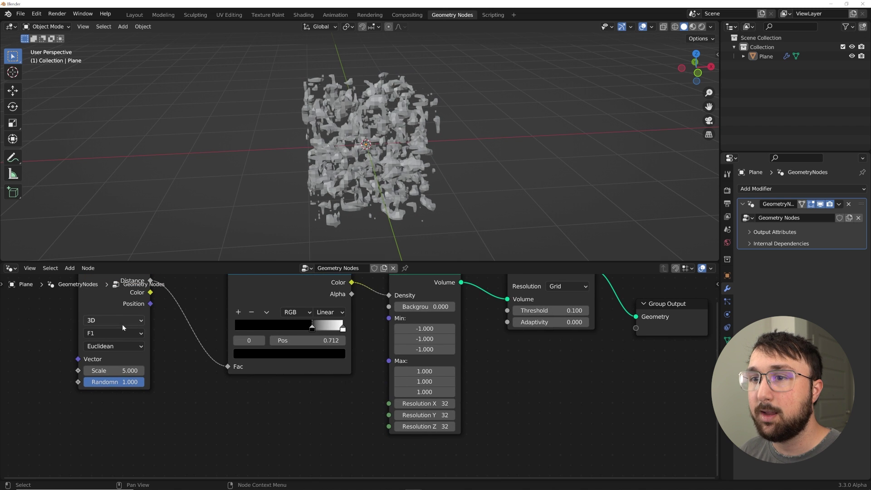
{"action": "type", "text": "1"}
{"action": "key", "text": "Return"}
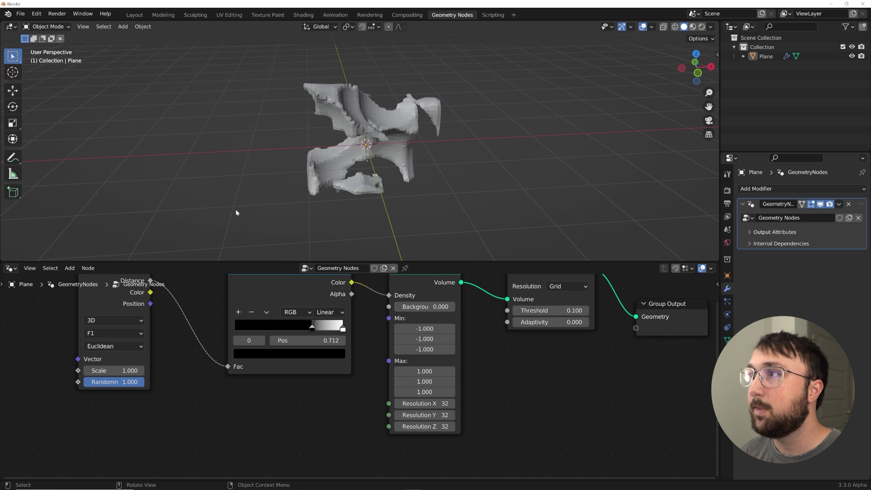
Try a different X, Y and Z resolution on the Volume Cube and undo the change
{"action": "middle_click_drag", "start_coordinate": [247, 209], "coordinate": [452, 170]}
{"action": "scroll", "coordinate": [417, 173], "scroll_direction": "up", "scroll_amount": 3}
{"action": "middle_click_drag", "start_coordinate": [333, 176], "coordinate": [475, 263]}
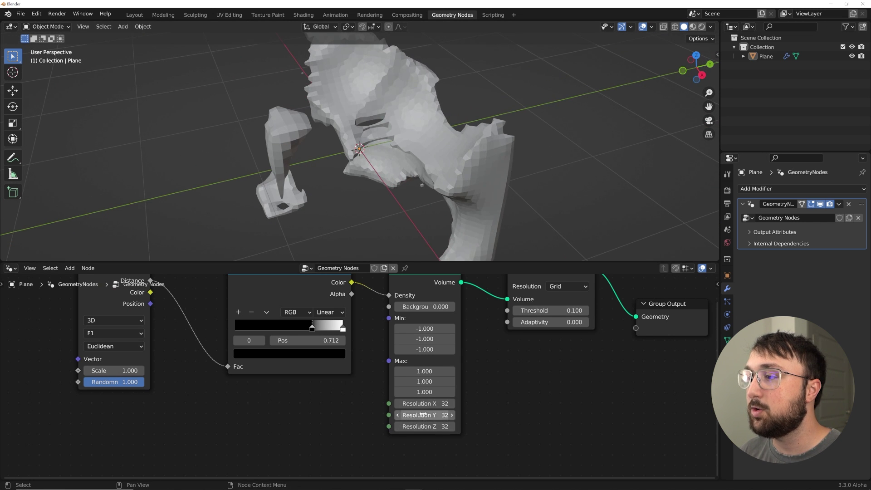
{"action": "left_click_drag", "start_coordinate": [425, 403], "coordinate": [476, 426]}
{"action": "key", "text": "ctrl+z"}
Insert a Subdivide Mesh node between Volume to Mesh and the Group Output
{"action": "middle_click_drag", "start_coordinate": [512, 365], "coordinate": [381, 403]}
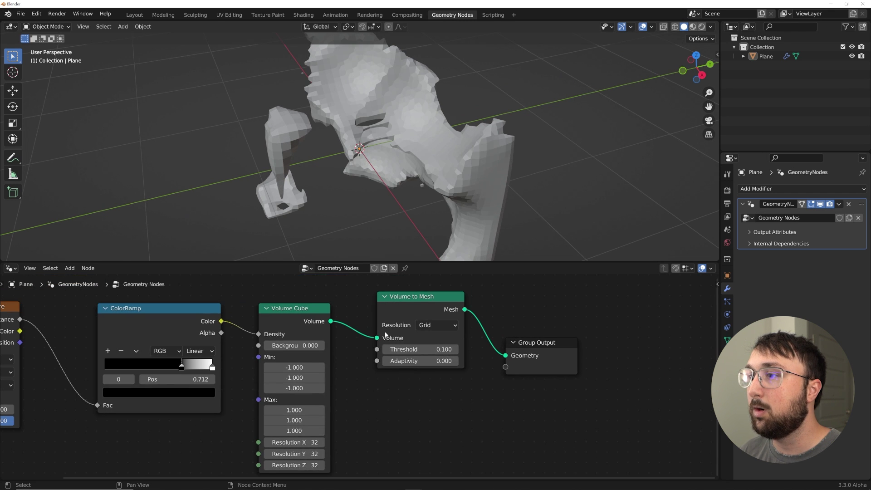
{"action": "key", "text": "shift+a"}
{"action": "left_click", "coordinate": [362, 301]}
{"action": "type", "text": "sub"}
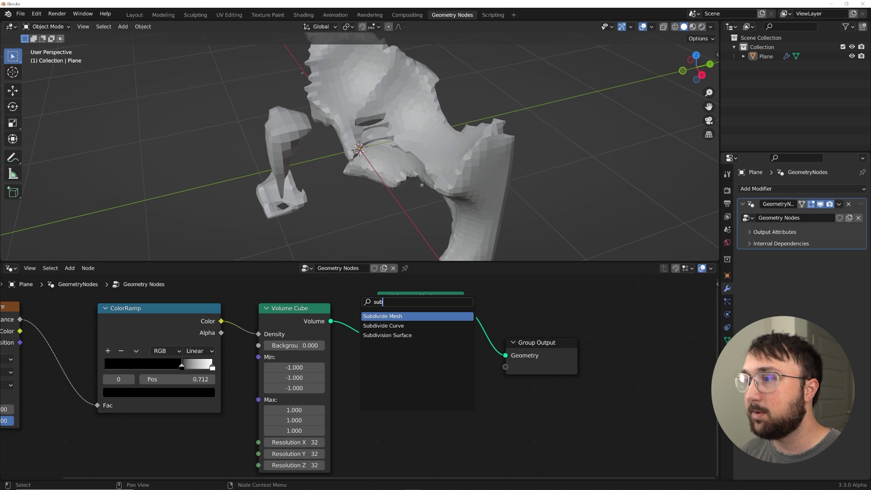
{"action": "key", "text": "Return"}
{"action": "left_click", "coordinate": [449, 341]}
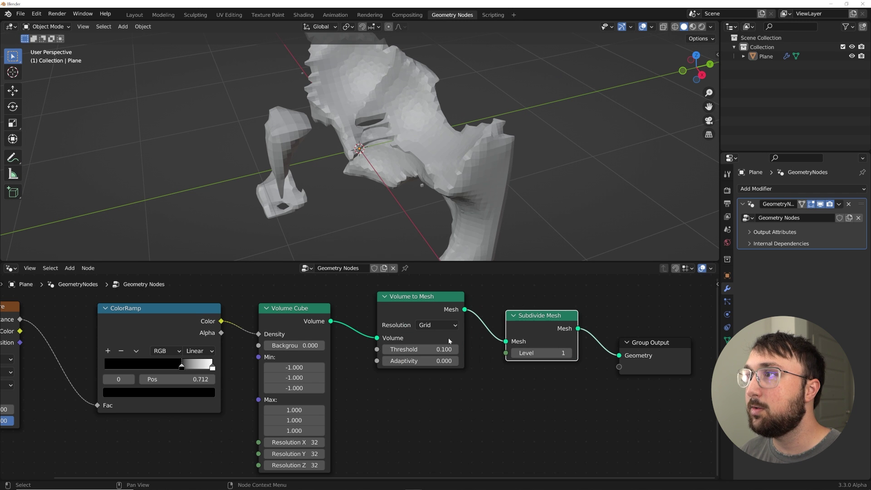
Raise the Subdivide Mesh level to 3 and delete the node from the tree
{"action": "left_click", "coordinate": [569, 354]}
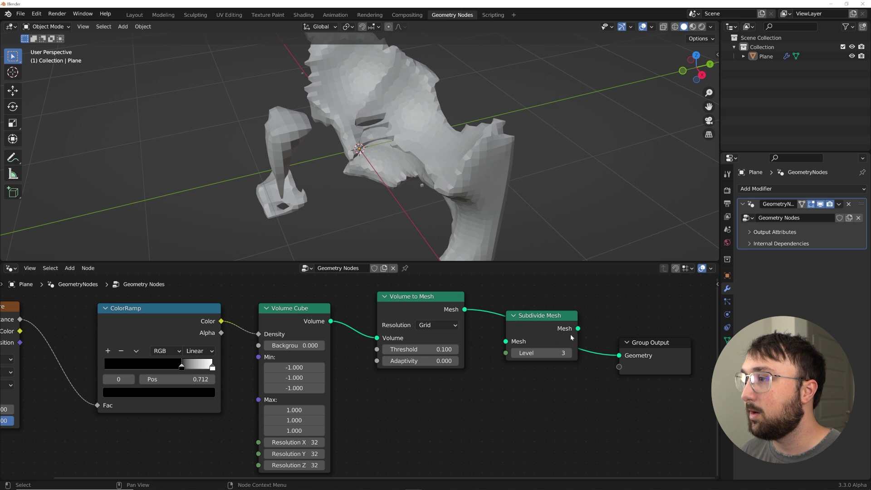
{"action": "left_click_drag", "start_coordinate": [530, 320], "coordinate": [486, 338]}
{"action": "key", "text": "x"}
Set the Volume Cube's X, Y and Z resolution to 90
{"action": "middle_click_drag", "start_coordinate": [410, 311], "coordinate": [451, 270]}
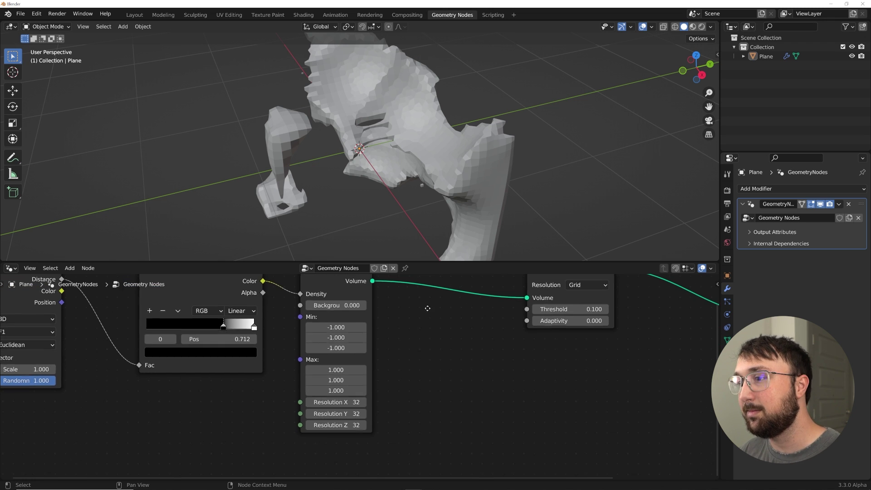
{"action": "left_click_drag", "start_coordinate": [336, 403], "coordinate": [385, 404]}
{"action": "key", "text": "ctrl+z"}
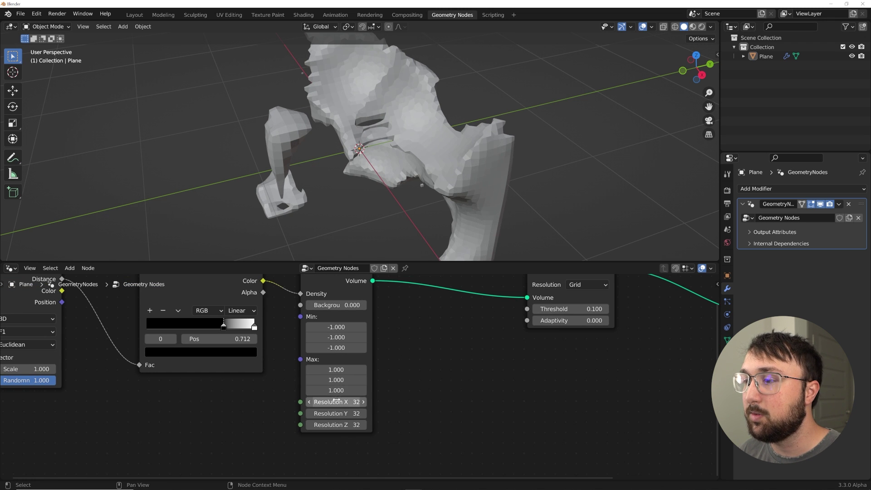
{"action": "left_click_drag", "start_coordinate": [336, 402], "coordinate": [385, 425]}
Insert a Set Shade Smooth node between Volume to Mesh and the Group Output
{"action": "middle_click_drag", "start_coordinate": [562, 322], "coordinate": [440, 357]}
{"action": "key", "text": "shift+a"}
{"action": "left_click", "coordinate": [552, 289]}
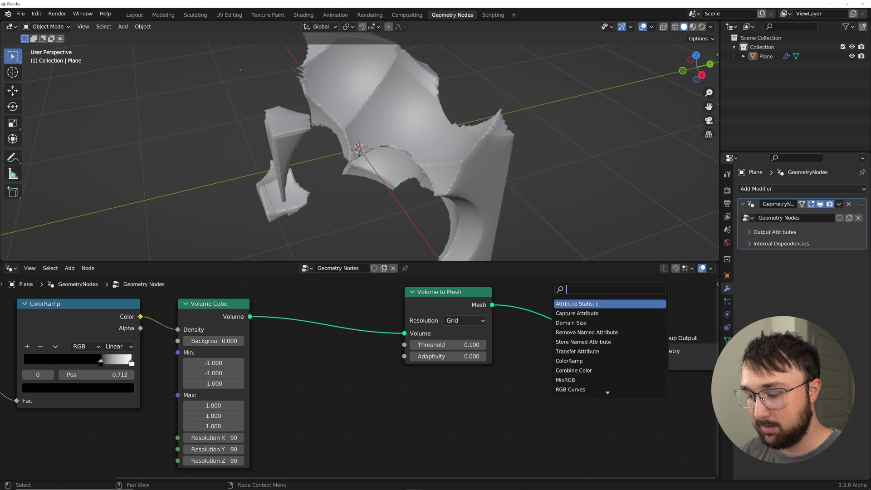
{"action": "type", "text": "shade s"}
{"action": "key", "text": "Down"}
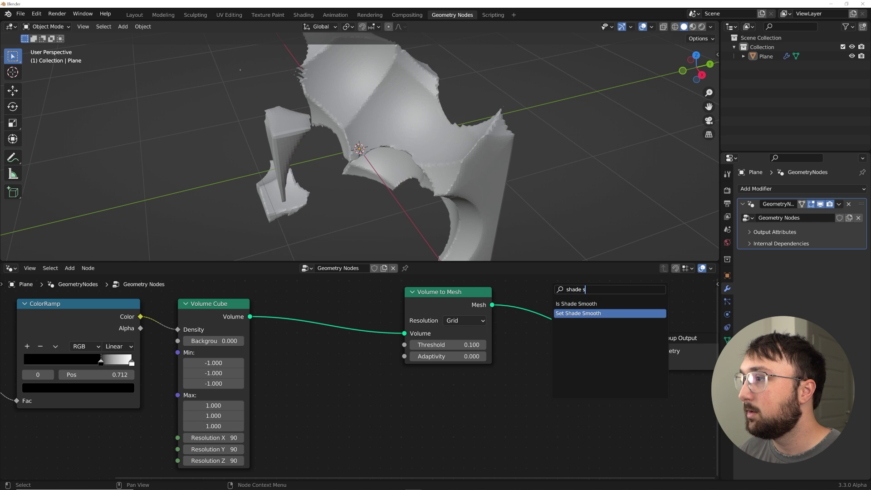
{"action": "key", "text": "Return"}
{"action": "mouse_move", "coordinate": [351, 236]}
{"action": "middle_mouse_down"}
{"action": "mouse_move", "coordinate": [497, 170]}
{"action": "mouse_move", "coordinate": [419, 147]}
{"action": "mouse_move", "coordinate": [289, 164]}
{"action": "mouse_move", "coordinate": [358, 164]}
{"action": "middle_mouse_up"}
Set the Volume Cube's X, Y and Z resolution to 60 and check the mesh from another side
{"action": "middle_click_drag", "start_coordinate": [249, 413], "coordinate": [390, 373]}
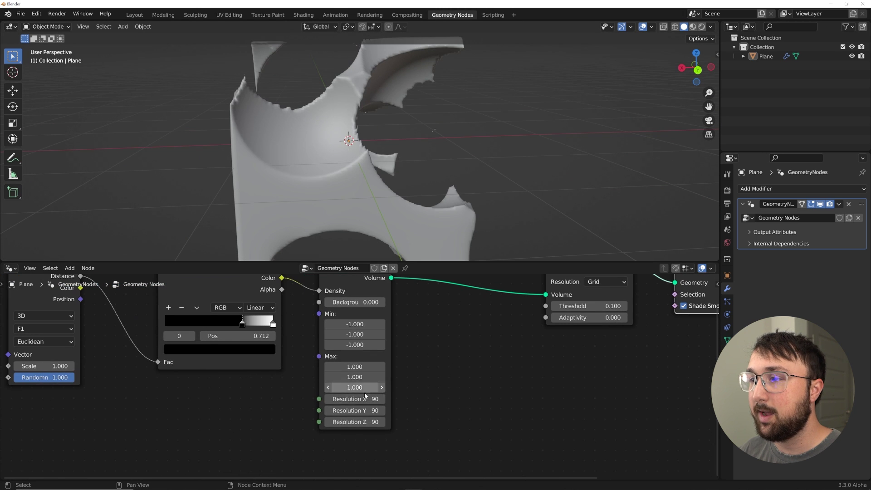
{"action": "type", "text": "60"}
{"action": "key", "text": "Return"}
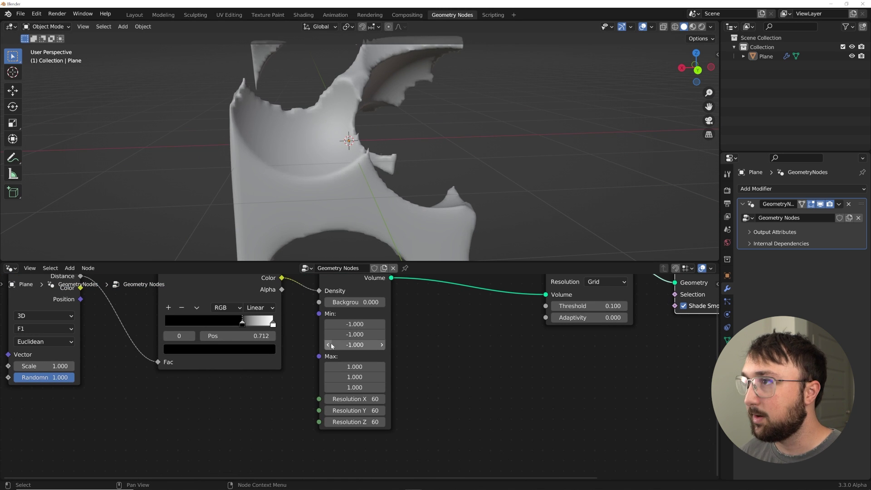
{"action": "middle_click_drag", "start_coordinate": [312, 107], "coordinate": [389, 174]}
{"action": "scroll", "coordinate": [389, 174], "scroll_direction": "down", "scroll_amount": 4}
Set the Voronoi Texture's scale to 1.3 and switch its feature output to Distance to Edge
{"action": "middle_click_drag", "start_coordinate": [234, 319], "coordinate": [309, 347]}
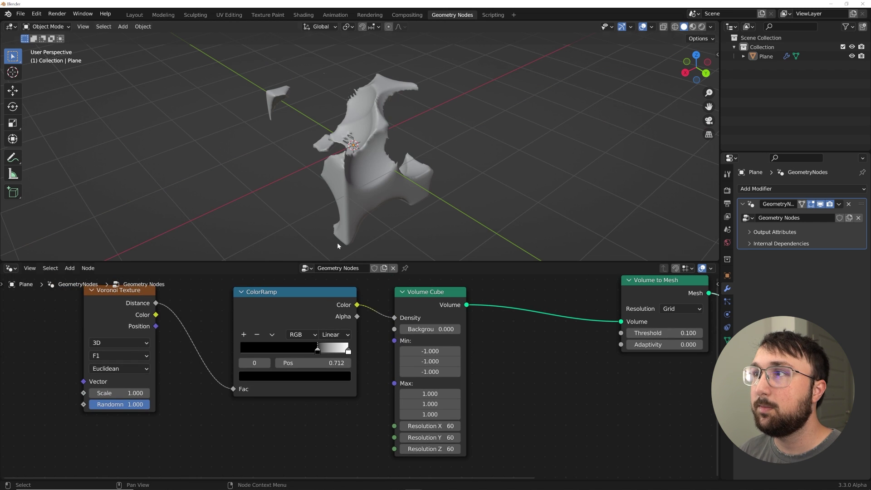
{"action": "middle_click_drag", "start_coordinate": [337, 242], "coordinate": [453, 170]}
{"action": "scroll", "coordinate": [452, 170], "scroll_direction": "up", "scroll_amount": 3}
{"action": "mouse_move", "coordinate": [121, 392]}
{"action": "left_mouse_down"}
{"action": "mouse_move", "coordinate": [190, 392]}
{"action": "mouse_move", "coordinate": [136, 392]}
{"action": "left_mouse_up"}
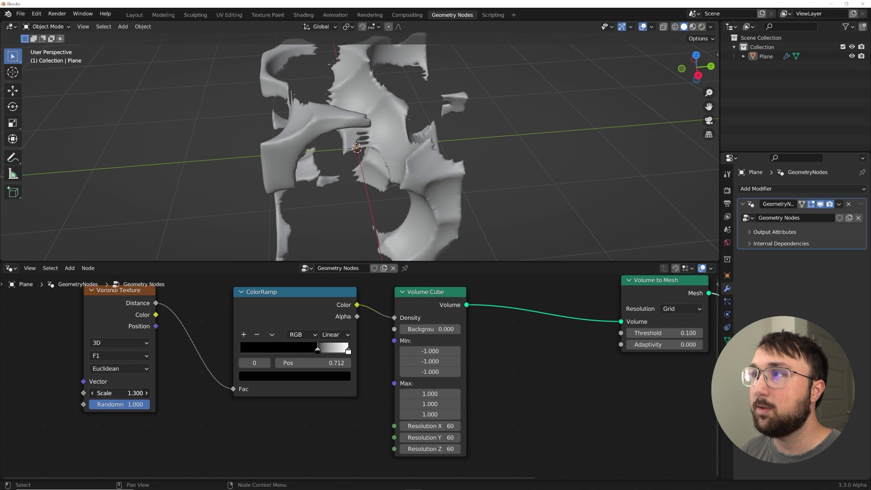
{"action": "scroll", "coordinate": [113, 368], "scroll_direction": "up", "scroll_amount": 1}
{"action": "left_click", "coordinate": [114, 359]}
{"action": "left_click", "coordinate": [97, 403]}
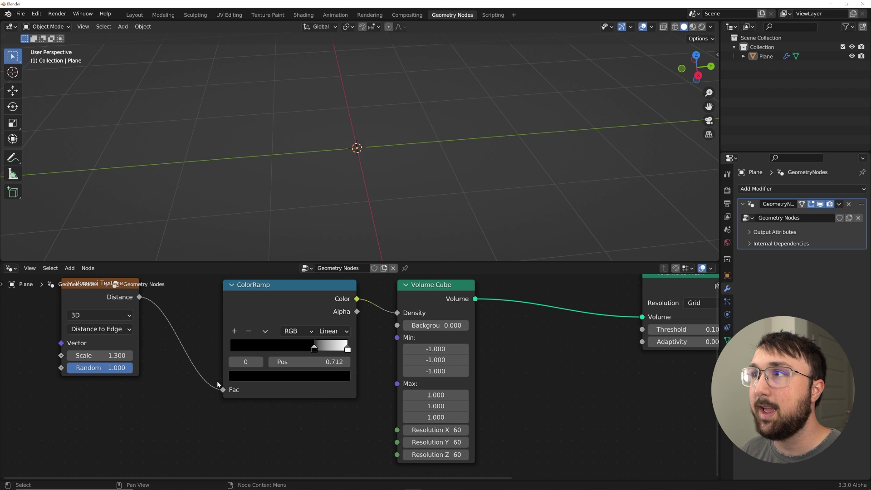
Move the ColorRamp's black stop to 0.040, try a Voronoi scale of 0.53, and set that scale to 1
{"action": "left_click_drag", "start_coordinate": [264, 350], "coordinate": [228, 352]}
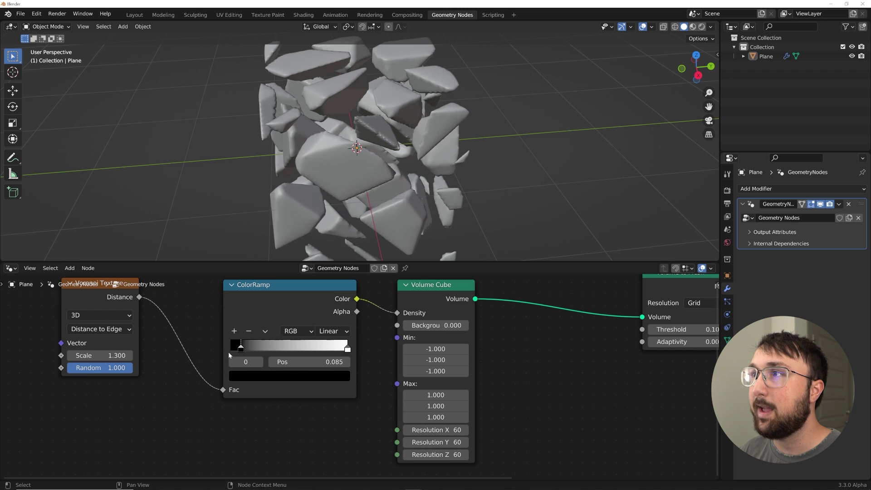
{"action": "left_click_drag", "start_coordinate": [100, 356], "coordinate": [68, 356]}
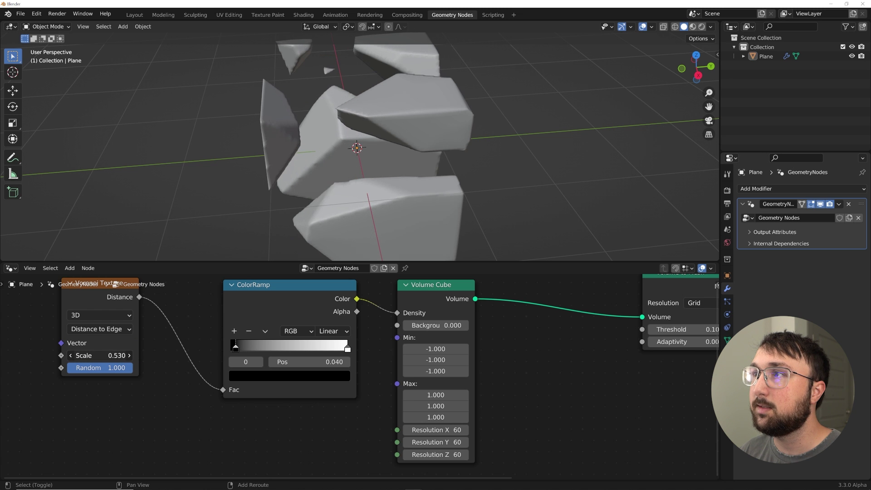
{"action": "middle_click_drag", "start_coordinate": [269, 185], "coordinate": [422, 150]}
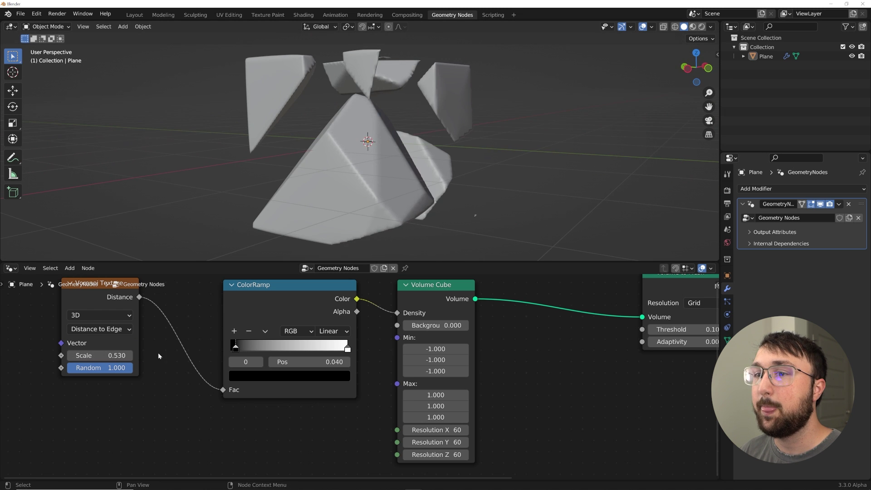
{"action": "left_click_drag", "start_coordinate": [113, 355], "coordinate": [124, 356]}
{"action": "middle_click_drag", "start_coordinate": [209, 247], "coordinate": [346, 249]}
Add a Musgrave Texture node and connect its Height to the Voronoi Texture's Vector
{"action": "middle_click_drag", "start_coordinate": [93, 337], "coordinate": [285, 377]}
{"action": "key", "text": "shift+a"}
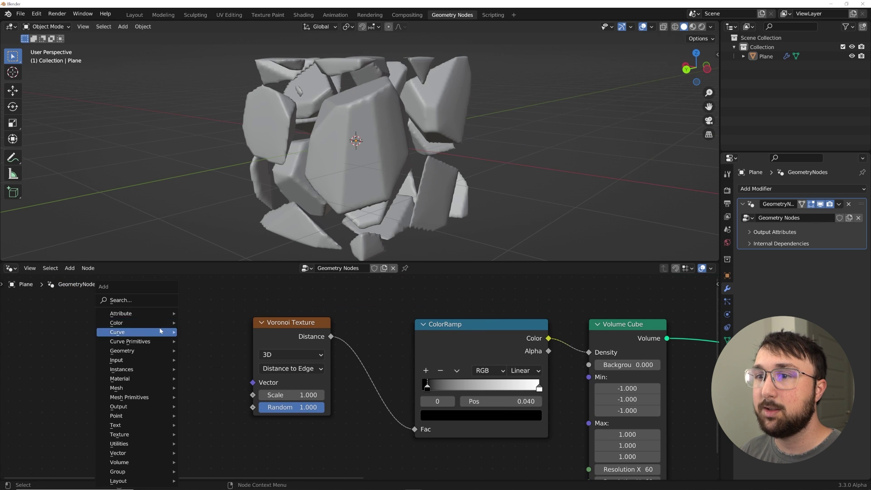
{"action": "left_click", "coordinate": [145, 302]}
{"action": "type", "text": "mus"}
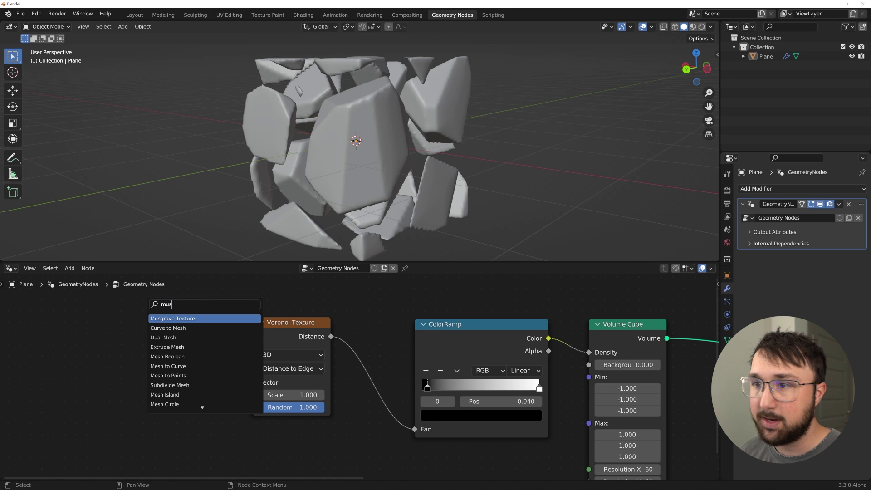
{"action": "key", "text": "Return"}
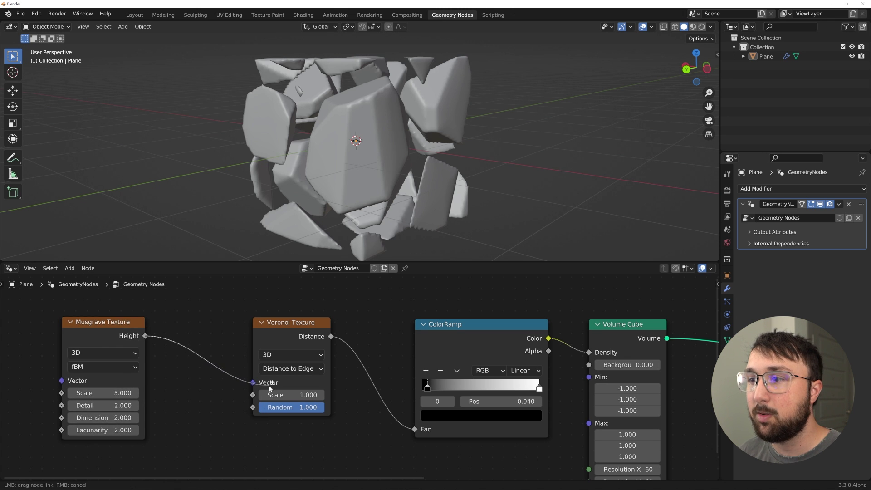
{"action": "left_click_drag", "start_coordinate": [262, 383], "coordinate": [263, 382]}
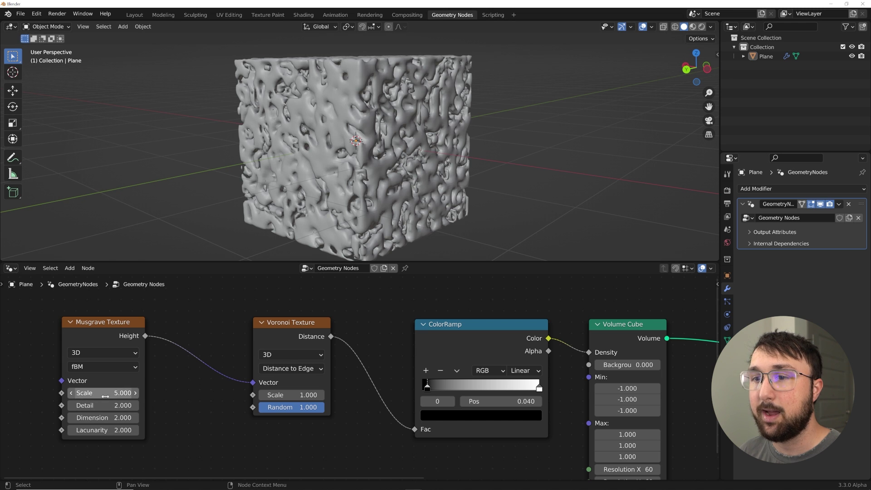
Set the Musgrave Texture's scale to 1 and view the mesh from a different angle
{"action": "type", "text": "1"}
{"action": "key", "text": "Return"}
{"action": "middle_click_drag", "start_coordinate": [356, 133], "coordinate": [410, 213]}
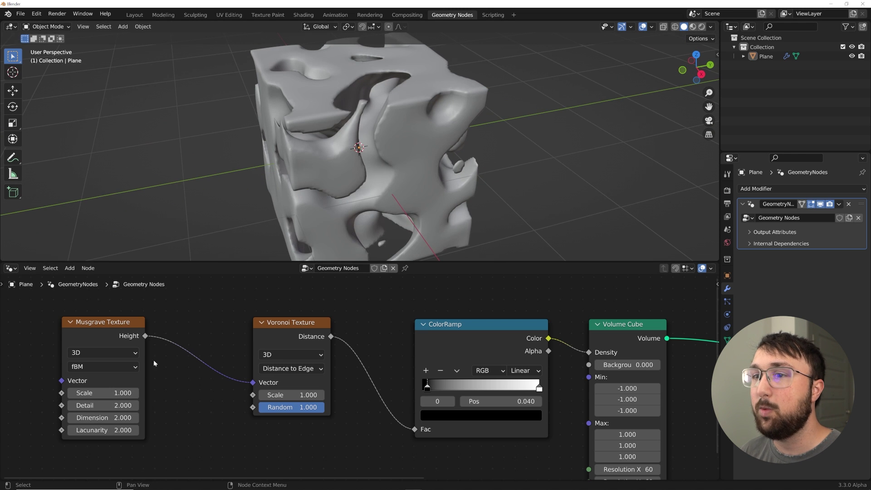
Switch the Musgrave Texture to 4D and vary its W value up to about 4.58
{"action": "left_click", "coordinate": [100, 356]}
{"action": "left_click", "coordinate": [97, 405]}
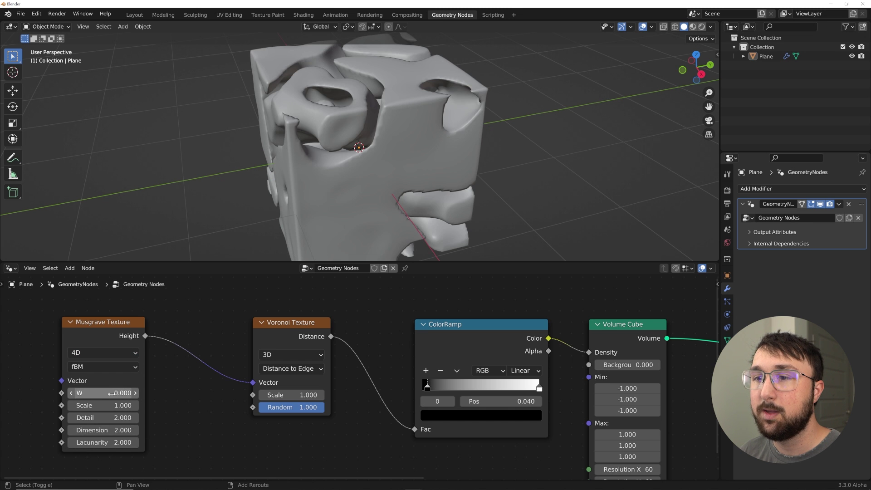
{"action": "left_click_drag", "start_coordinate": [111, 393], "coordinate": [294, 393]}
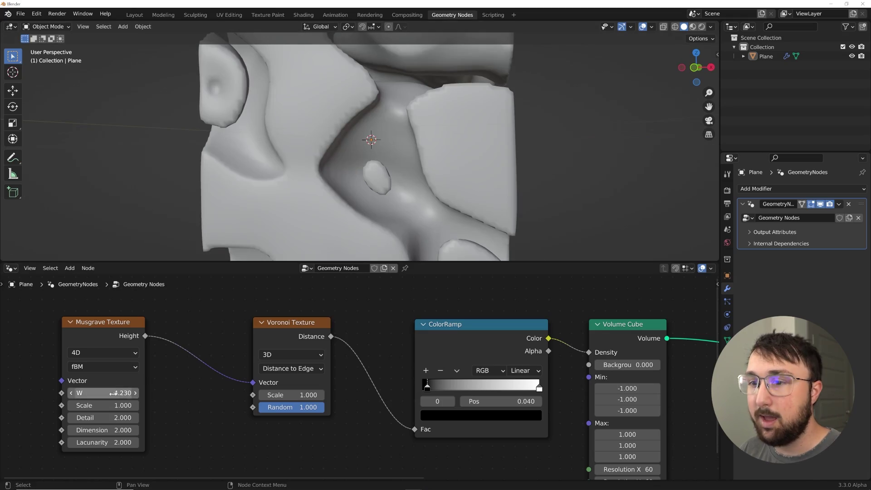
Delete the Musgrave Texture and Voronoi Texture nodes, leaving the ColorRamp feeding the Volume Cube
{"action": "scroll", "coordinate": [215, 323], "scroll_direction": "down", "scroll_amount": 2}
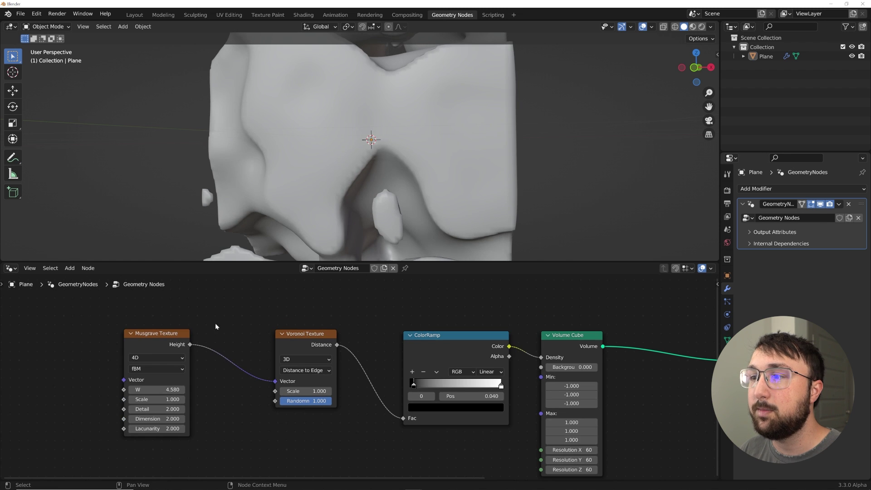
{"action": "key", "text": "x"}
{"action": "left_click", "coordinate": [287, 339]}
{"action": "key", "text": "x"}
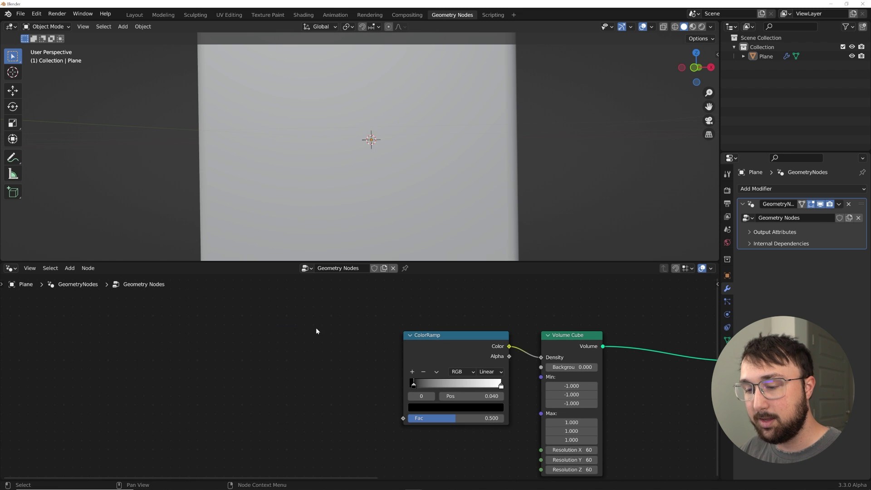
Add a Brick Texture node and connect its Color output to the ColorRamp's Fac input
{"action": "key", "text": "shift+a"}
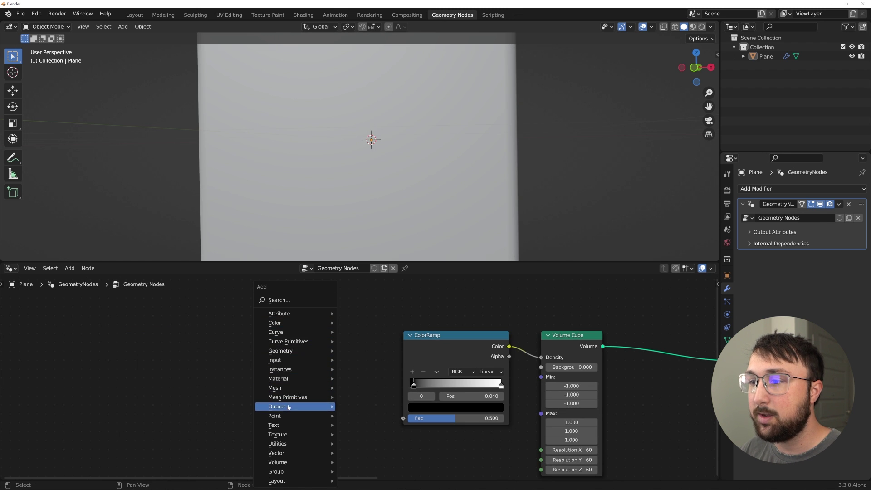
{"action": "mouse_move", "coordinate": [290, 434]}
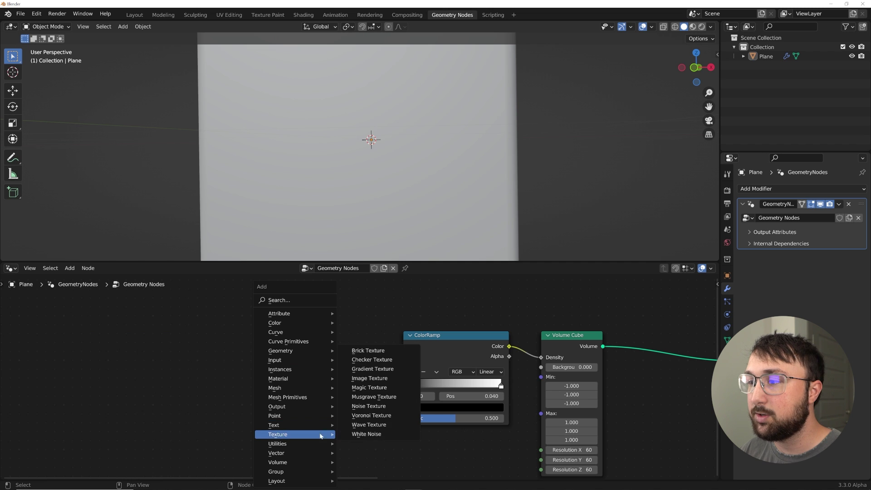
{"action": "left_click", "coordinate": [374, 350]}
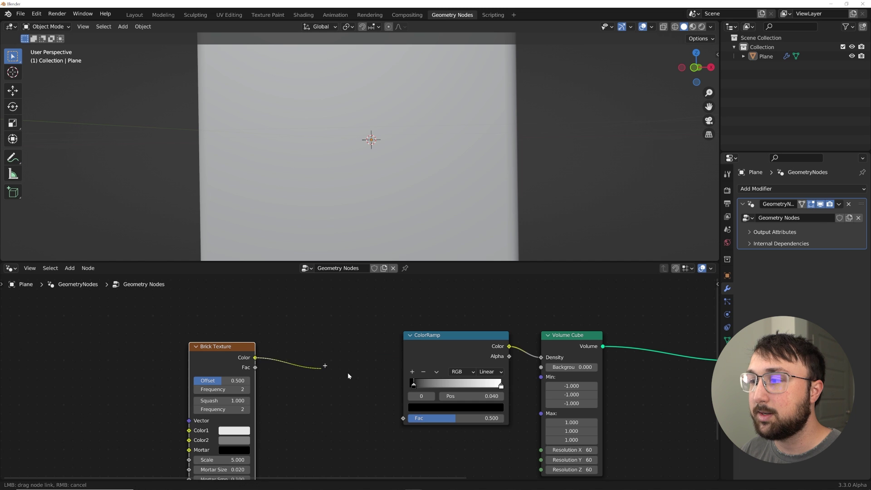
{"action": "left_click_drag", "start_coordinate": [409, 421], "coordinate": [408, 419]}
{"action": "scroll", "coordinate": [322, 181], "scroll_direction": "down", "scroll_amount": 5}
{"action": "middle_click_drag", "start_coordinate": [319, 177], "coordinate": [327, 197]}
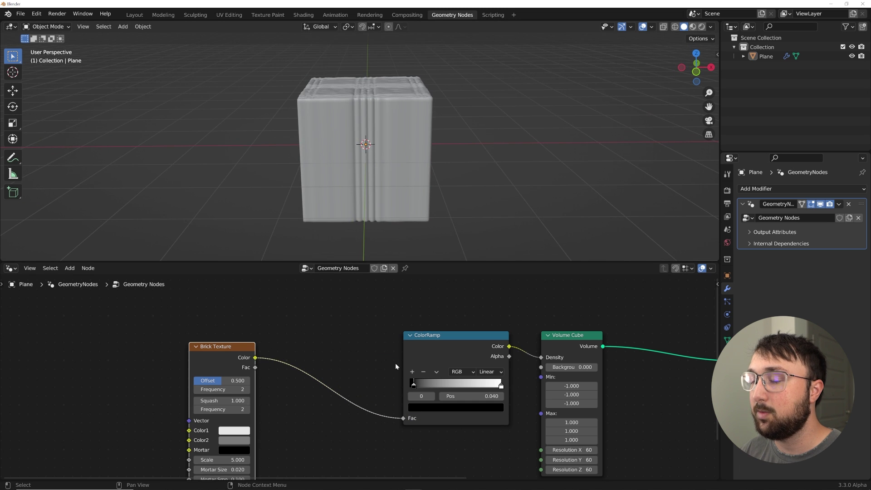
Set the Brick Texture's scale to 0.48 and inspect the brick pattern from above
{"action": "middle_click_drag", "start_coordinate": [260, 417], "coordinate": [320, 362]}
{"action": "left_click_drag", "start_coordinate": [296, 405], "coordinate": [276, 405]}
{"action": "middle_click_drag", "start_coordinate": [453, 142], "coordinate": [467, 222]}
{"action": "left_click_drag", "start_coordinate": [284, 405], "coordinate": [298, 405]}
{"action": "middle_click_drag", "start_coordinate": [459, 171], "coordinate": [380, 181]}
{"action": "scroll", "coordinate": [415, 199], "scroll_direction": "up", "scroll_amount": 5}
{"action": "scroll", "coordinate": [379, 180], "scroll_direction": "up", "scroll_amount": 3}
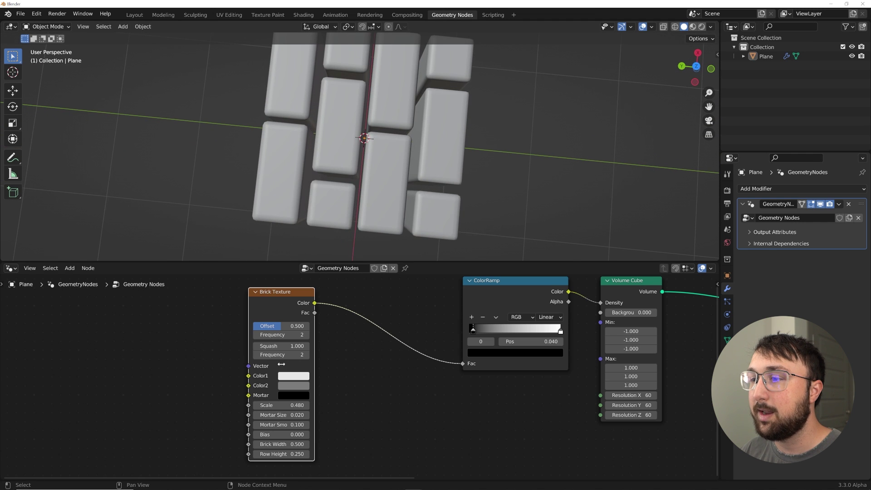
Set the Brick Texture's scale to 1.33 and move the ColorRamp's black stop to position 0.44
{"action": "left_click_drag", "start_coordinate": [275, 405], "coordinate": [314, 404]}
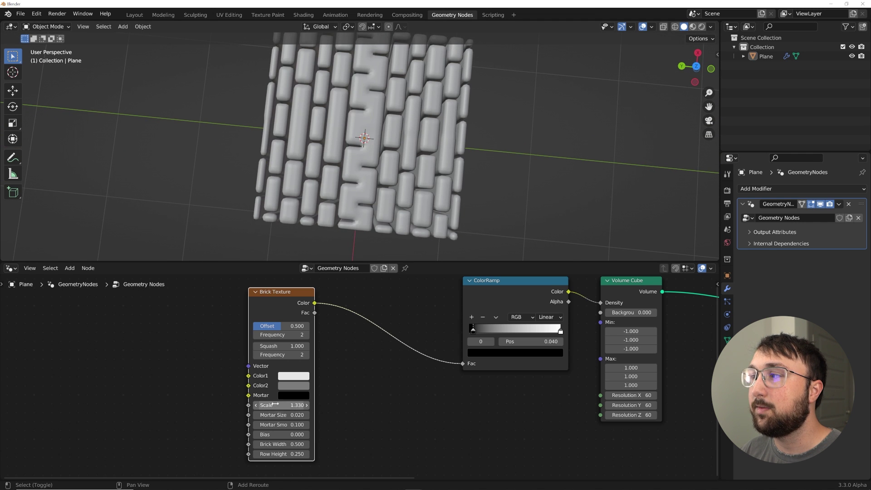
{"action": "left_click_drag", "start_coordinate": [493, 325], "coordinate": [511, 327]}
{"action": "middle_click_drag", "start_coordinate": [453, 181], "coordinate": [368, 153]}
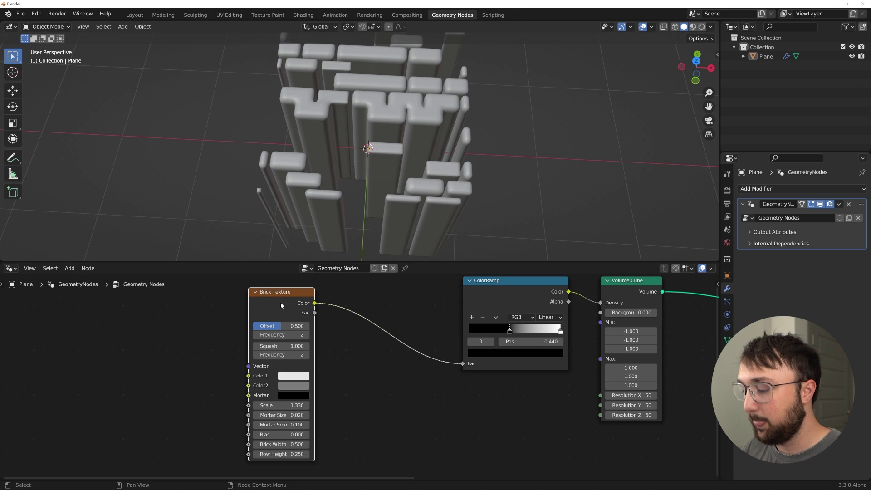
Delete the Brick Texture and add a Noise Texture node in its place
{"action": "key", "text": "x"}
{"action": "key", "text": "shift+a"}
{"action": "mouse_move", "coordinate": [303, 327]}
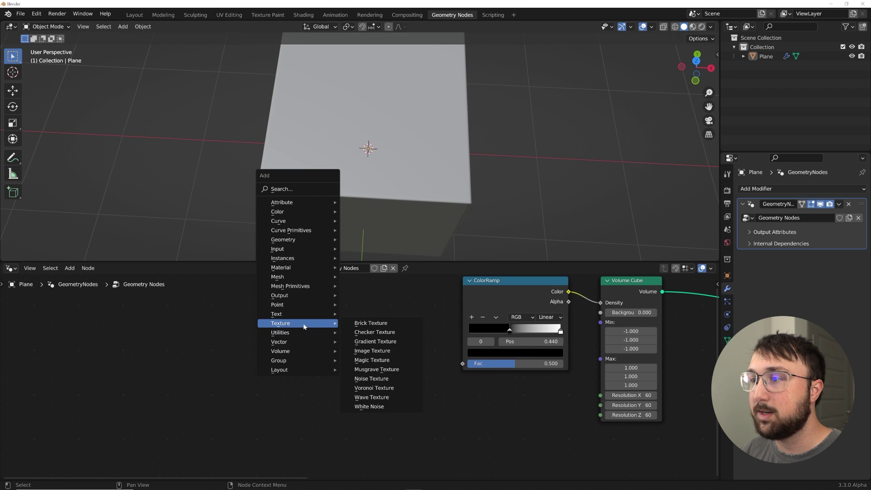
{"action": "left_click", "coordinate": [374, 378]}
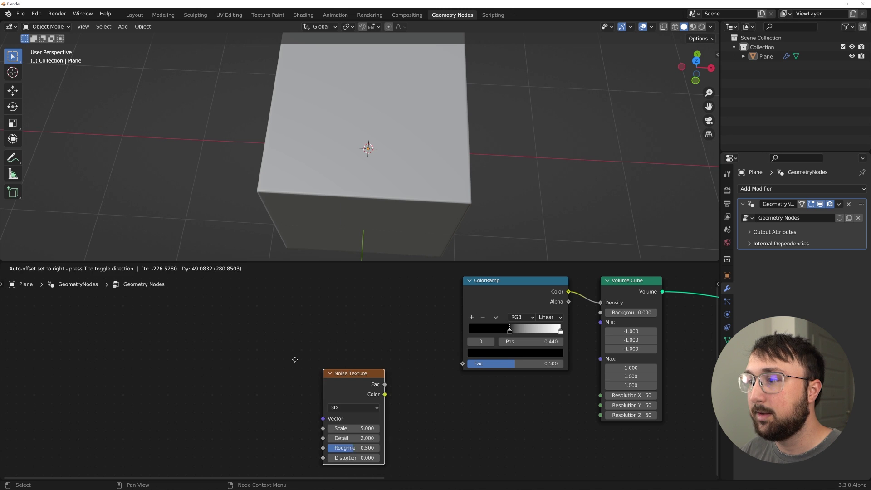
{"action": "left_click", "coordinate": [256, 345]}
Switch the Noise Texture to 4D and connect its Fac output to the ColorRamp's Fac input
{"action": "left_click", "coordinate": [309, 393]}
{"action": "left_click", "coordinate": [310, 433]}
{"action": "left_click_drag", "start_coordinate": [311, 362], "coordinate": [303, 312]}
{"action": "left_click_drag", "start_coordinate": [464, 366], "coordinate": [463, 364]}
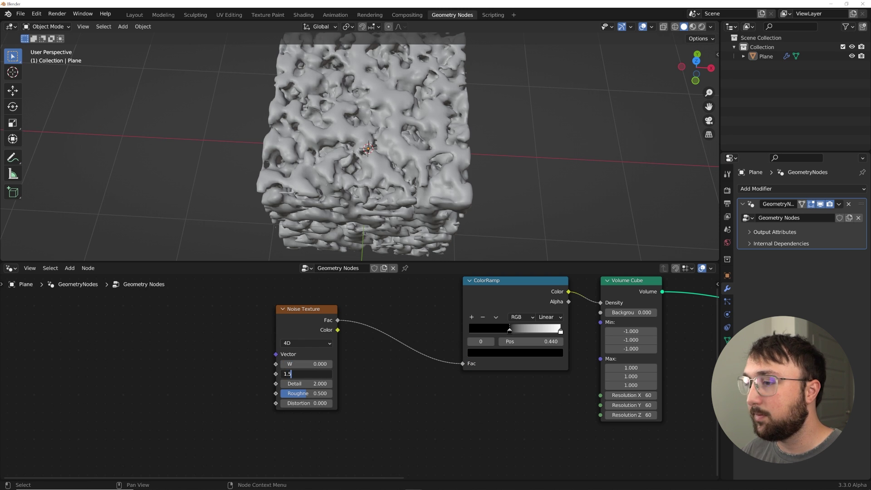
Set the Noise Texture's scale to 1.5 and its W value to 0.6
{"action": "key", "text": "Return"}
{"action": "middle_click_drag", "start_coordinate": [412, 227], "coordinate": [498, 140]}
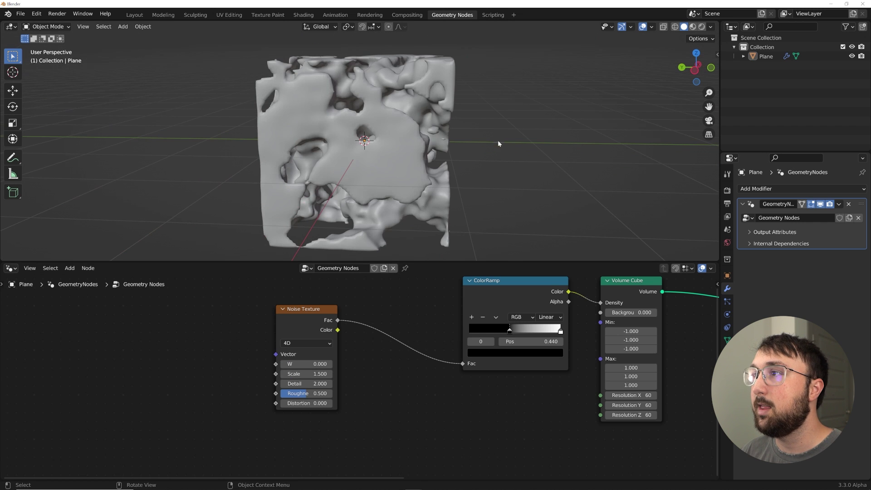
{"action": "left_click_drag", "start_coordinate": [307, 364], "coordinate": [334, 364], "text": "shift"}
{"action": "middle_click_drag", "start_coordinate": [391, 203], "coordinate": [421, 193]}
{"action": "scroll", "coordinate": [422, 193], "scroll_direction": "up", "scroll_amount": 2}
{"action": "scroll", "coordinate": [422, 193], "scroll_direction": "up", "scroll_amount": 2}
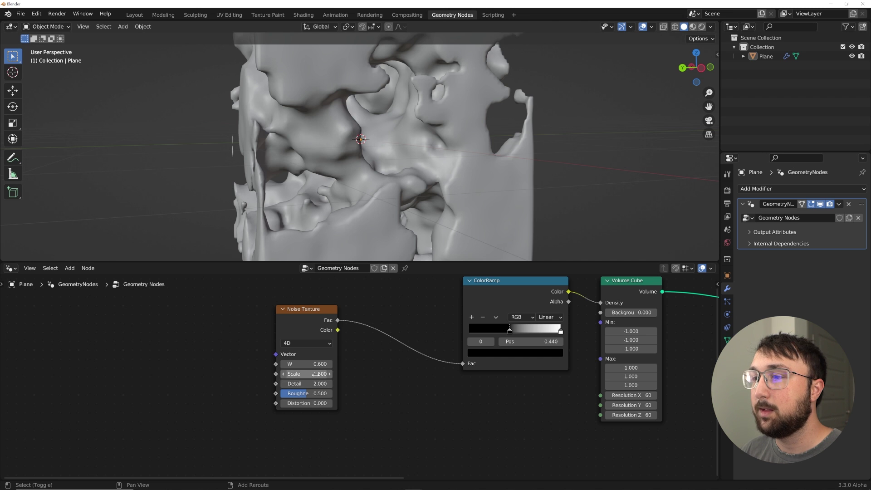
Set the Noise Texture's detail to 0, its scale to 2.24 and its W value to 1.82
{"action": "mouse_move", "coordinate": [315, 373]}
{"action": "left_mouse_down"}
{"action": "mouse_move", "coordinate": [288, 374]}
{"action": "mouse_move", "coordinate": [301, 384]}
{"action": "left_mouse_up"}
{"action": "scroll", "coordinate": [381, 182], "scroll_direction": "down", "scroll_amount": 4}
{"action": "middle_click_drag", "start_coordinate": [383, 185], "coordinate": [381, 201], "text": "shift"}
{"action": "left_click_drag", "start_coordinate": [317, 373], "coordinate": [352, 364]}
{"action": "middle_click_drag", "start_coordinate": [373, 193], "coordinate": [474, 187]}
{"action": "scroll", "coordinate": [414, 188], "scroll_direction": "up", "scroll_amount": 4}
{"action": "middle_click_drag", "start_coordinate": [412, 189], "coordinate": [458, 189]}
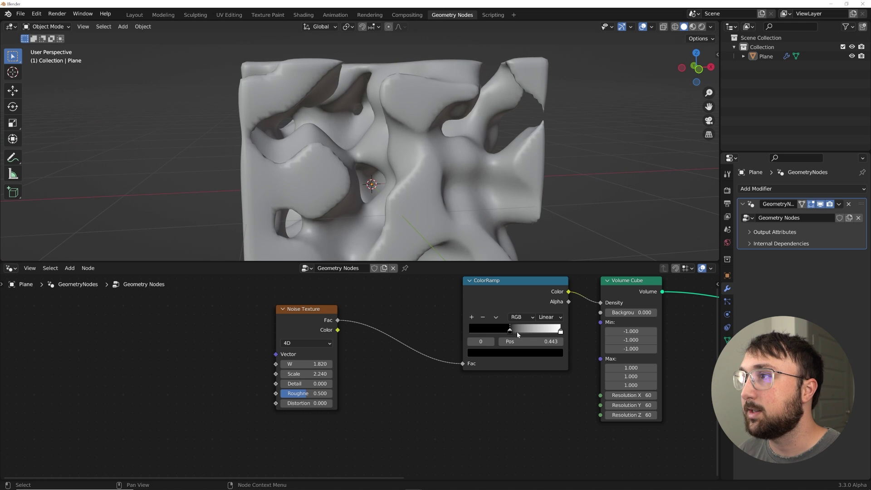
Move the ColorRamp's black stop to position 0.537 and review the node chain and resulting mesh
{"action": "mouse_move", "coordinate": [517, 334]}
{"action": "left_mouse_down"}
{"action": "mouse_move", "coordinate": [532, 331]}
{"action": "mouse_move", "coordinate": [524, 334]}
{"action": "left_mouse_up"}
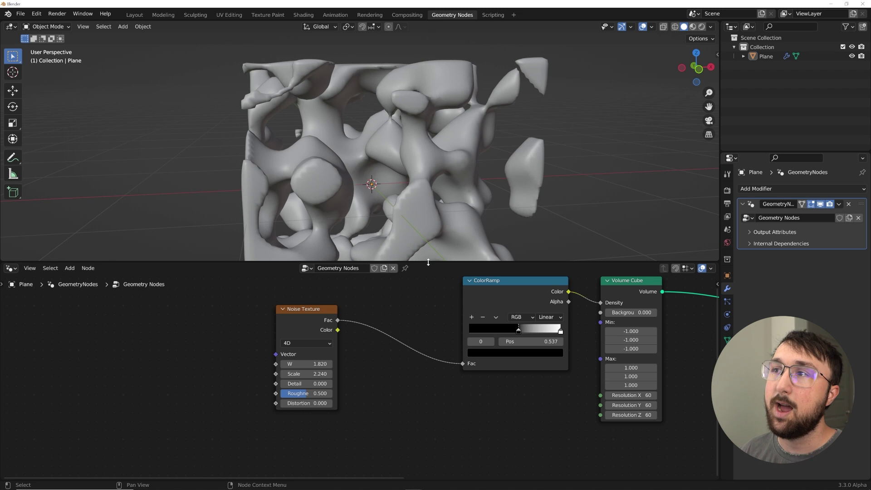
{"action": "middle_click_drag", "start_coordinate": [464, 381], "coordinate": [328, 391]}
{"action": "scroll", "coordinate": [329, 391], "scroll_direction": "down", "scroll_amount": 7}
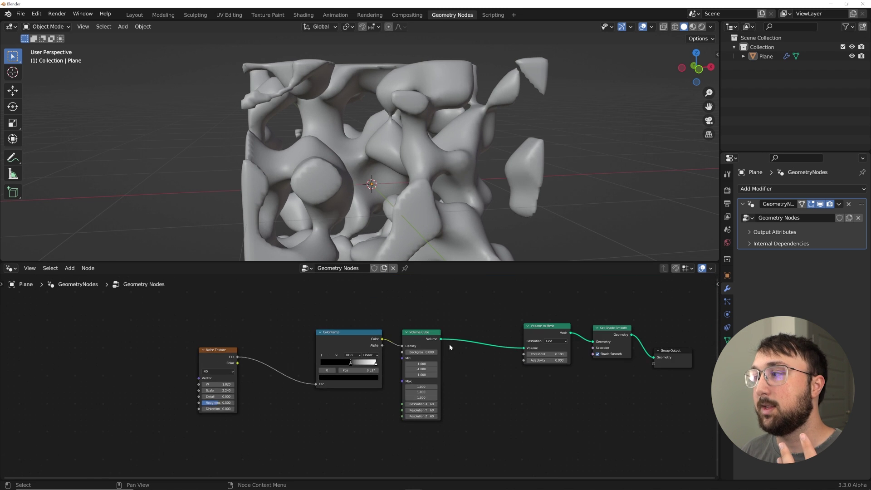
{"action": "middle_click_drag", "start_coordinate": [624, 341], "coordinate": [534, 339]}
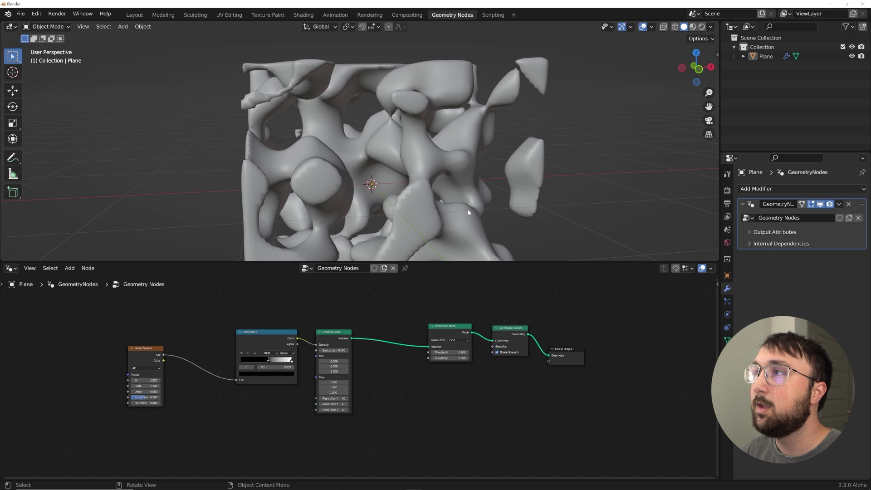
{"action": "middle_click_drag", "start_coordinate": [539, 182], "coordinate": [471, 172]}
{"action": "scroll", "coordinate": [471, 173], "scroll_direction": "down", "scroll_amount": 6}
{"action": "middle_click_drag", "start_coordinate": [372, 180], "coordinate": [446, 189]}
{"action": "scroll", "coordinate": [453, 194], "scroll_direction": "up", "scroll_amount": 7}
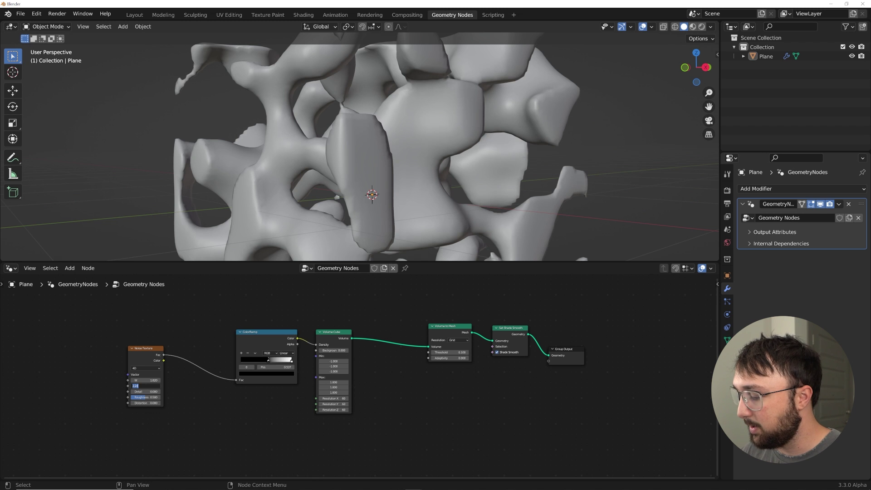
Set the Noise Texture's scale to 1.5
{"action": "key", "text": "Return"}
{"action": "scroll", "coordinate": [352, 175], "scroll_direction": "down", "scroll_amount": 5}
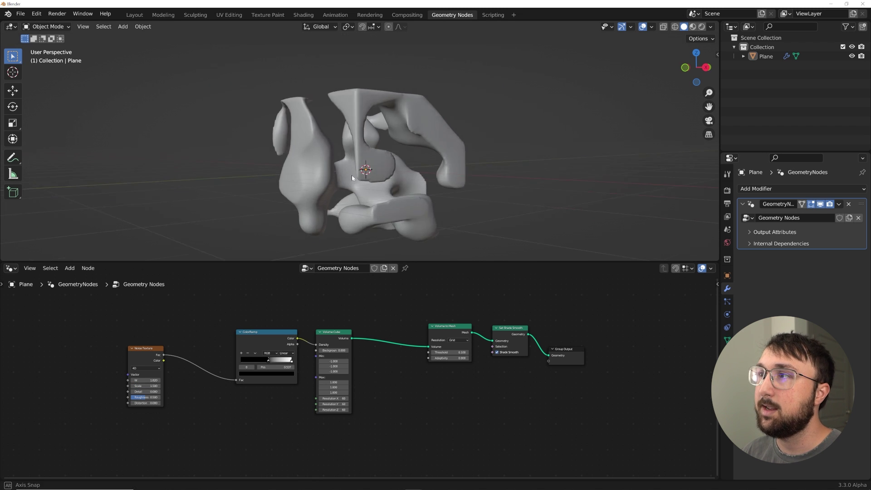
{"action": "middle_click_drag", "start_coordinate": [352, 175], "coordinate": [364, 214]}
{"action": "scroll", "coordinate": [152, 380], "scroll_direction": "up", "scroll_amount": 2}
{"action": "middle_click_drag", "start_coordinate": [42, 385], "coordinate": [163, 374]}
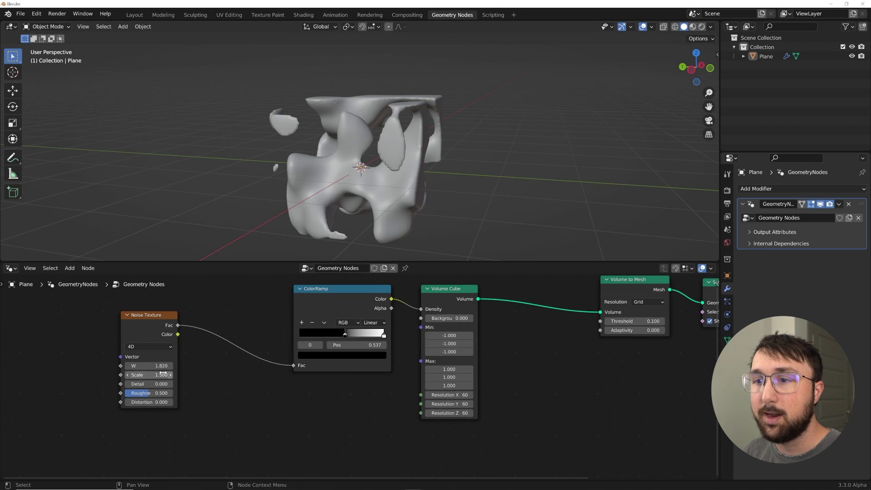
Set the Noise Texture's W value to 4.35 and inspect the mesh from several angles
{"action": "left_click_drag", "start_coordinate": [145, 366], "coordinate": [258, 366]}
{"action": "middle_click_drag", "start_coordinate": [393, 163], "coordinate": [261, 181]}
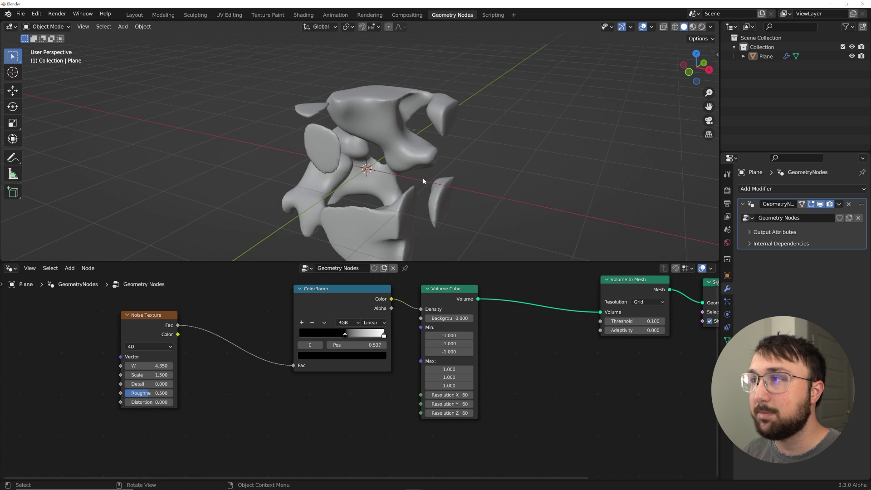
{"action": "scroll", "coordinate": [332, 170], "scroll_direction": "up", "scroll_amount": 4}
{"action": "middle_click_drag", "start_coordinate": [422, 179], "coordinate": [404, 195]}
{"action": "scroll", "coordinate": [404, 195], "scroll_direction": "down", "scroll_amount": 3}
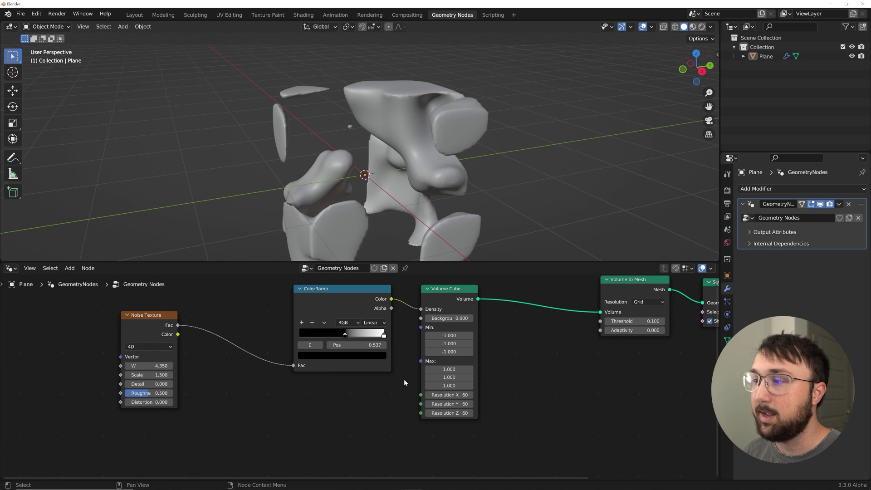
Raise the Volume Cube's Min X value to 6.6 and then to 10.6 to stretch the volume
{"action": "left_click_drag", "start_coordinate": [451, 337], "coordinate": [521, 336]}
{"action": "scroll", "coordinate": [437, 183], "scroll_direction": "down", "scroll_amount": 5}
{"action": "middle_click_drag", "start_coordinate": [437, 183], "coordinate": [374, 175]}
{"action": "scroll", "coordinate": [430, 185], "scroll_direction": "up", "scroll_amount": 5}
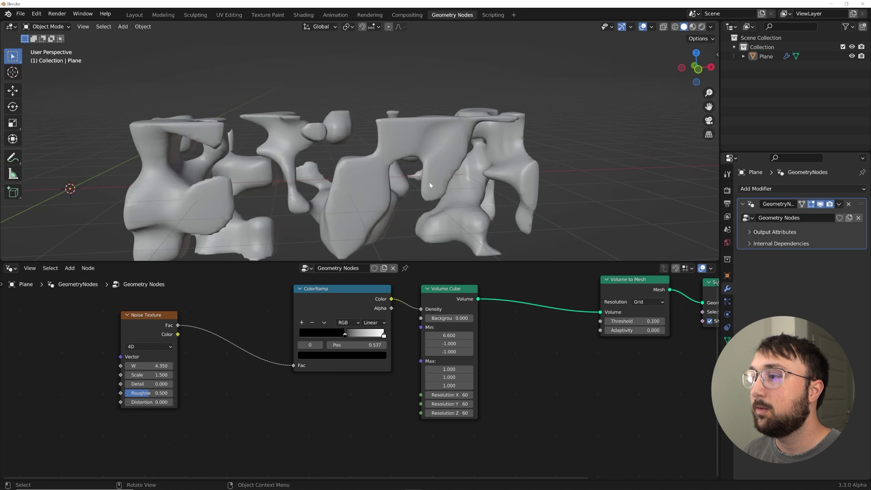
{"action": "left_click_drag", "start_coordinate": [445, 336], "coordinate": [464, 335]}
{"action": "middle_click_drag", "start_coordinate": [431, 195], "coordinate": [377, 187]}
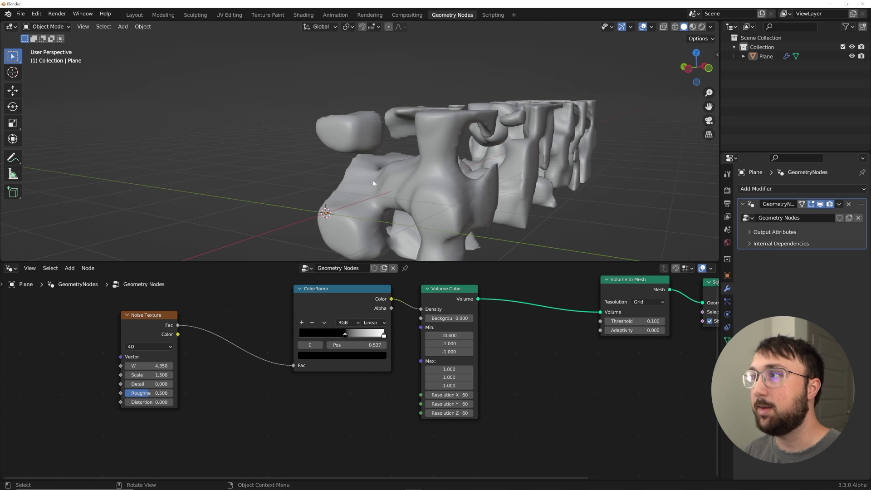
{"action": "middle_click_drag", "start_coordinate": [460, 159], "coordinate": [400, 166]}
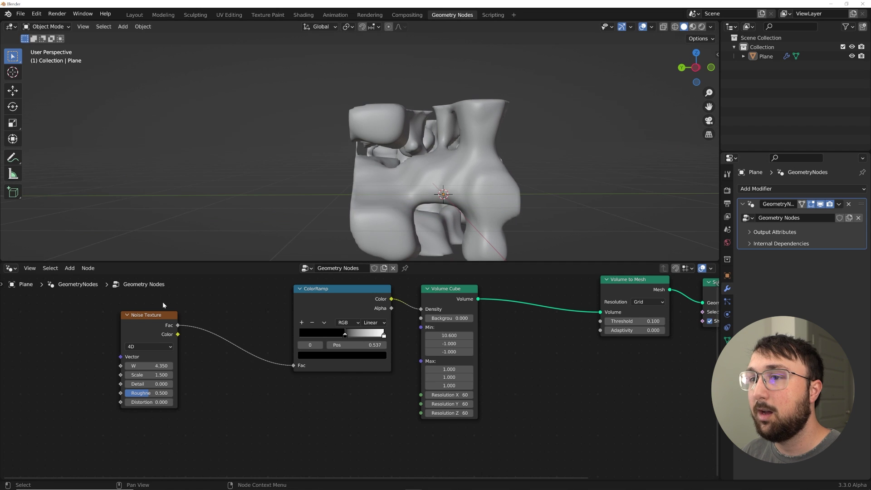
Add a Voronoi Texture node before the Noise Texture and connect its Distance to the Noise Texture's Vector
{"action": "left_click_drag", "start_coordinate": [165, 316], "coordinate": [211, 317]}
{"action": "middle_click_drag", "start_coordinate": [113, 320], "coordinate": [212, 327]}
{"action": "key", "text": "shift+a"}
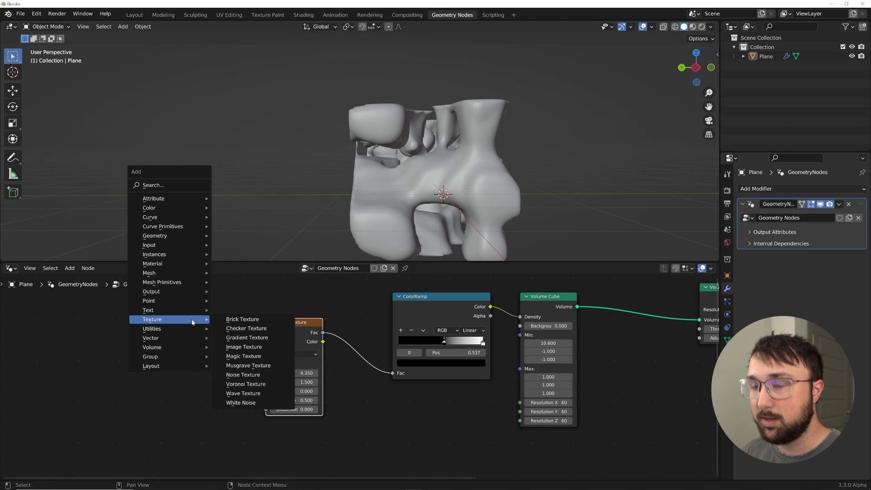
{"action": "left_click", "coordinate": [183, 186]}
{"action": "type", "text": "vor"}
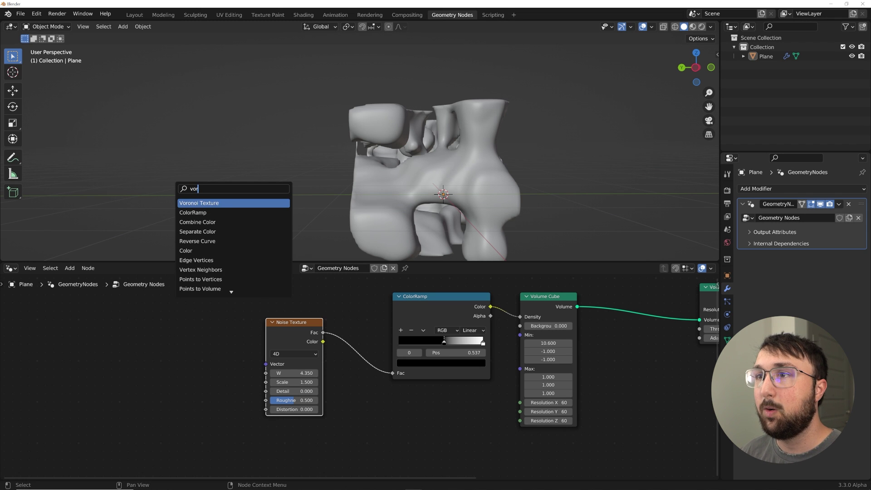
{"action": "key", "text": "Return"}
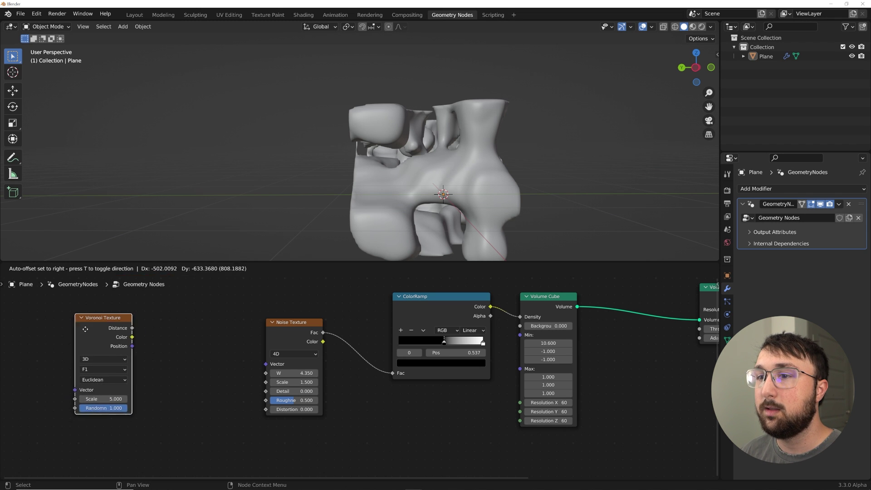
{"action": "left_click", "coordinate": [121, 332]}
{"action": "left_click_drag", "start_coordinate": [268, 365], "coordinate": [266, 363]}
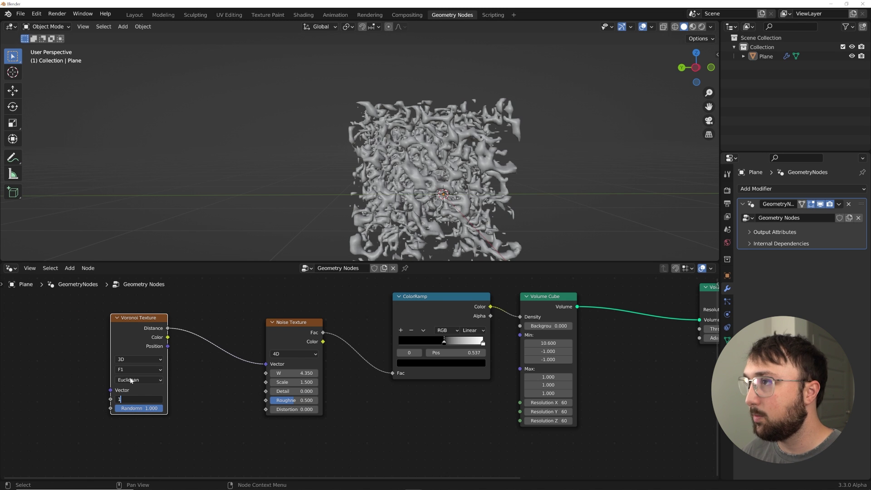
Set the Voronoi Texture's scale to 1 and move the node farther from the Noise Texture
{"action": "key", "text": "Return"}
{"action": "middle_click_drag", "start_coordinate": [442, 206], "coordinate": [451, 228]}
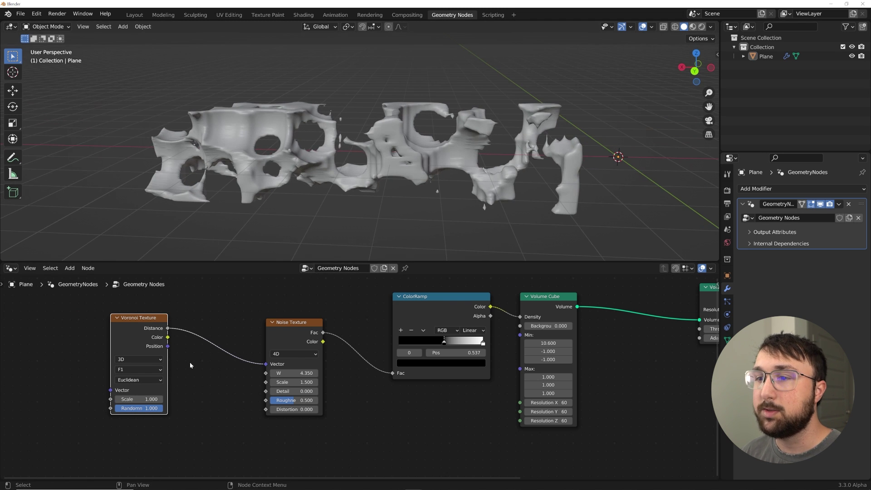
{"action": "scroll", "coordinate": [190, 363], "scroll_direction": "up", "scroll_amount": 3}
{"action": "middle_click_drag", "start_coordinate": [190, 362], "coordinate": [319, 356]}
{"action": "middle_click_drag", "start_coordinate": [281, 336], "coordinate": [268, 350]}
{"action": "left_click_drag", "start_coordinate": [191, 314], "coordinate": [161, 327]}
{"action": "key", "text": "shift+a"}
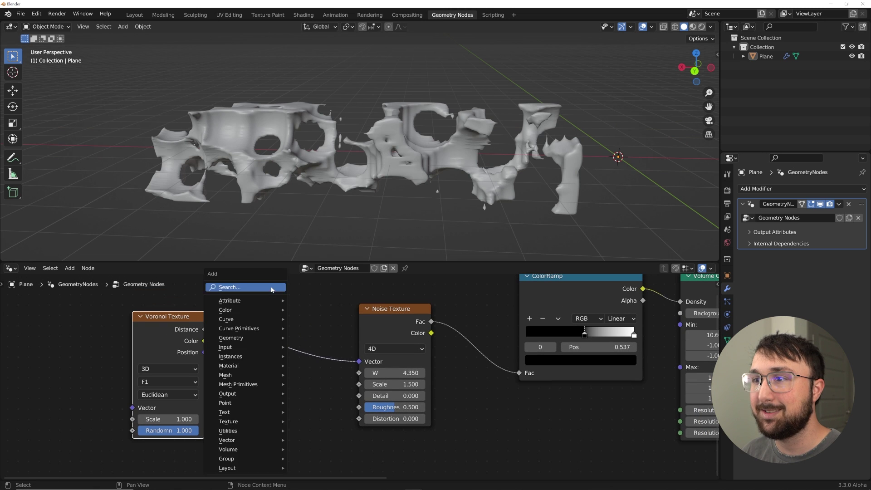
{"action": "left_click", "coordinate": [271, 287]}
{"action": "type", "text": "inv"}
{"action": "left_click", "coordinate": [295, 303]}
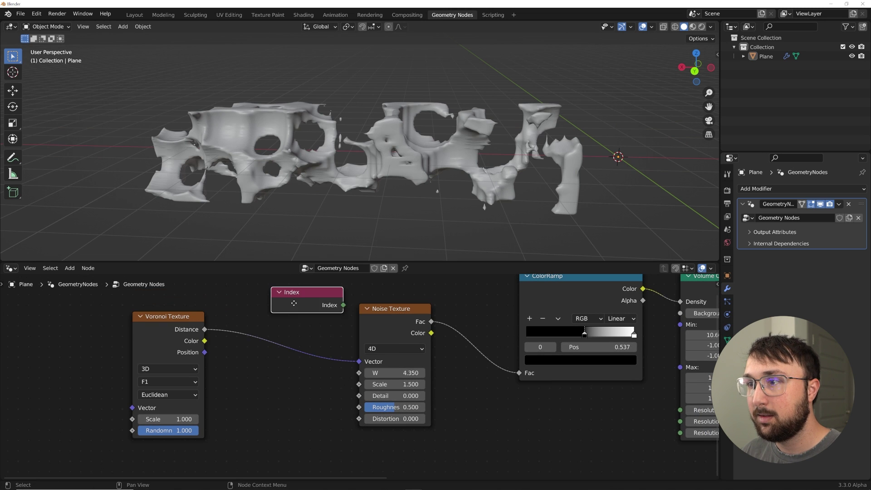
{"action": "right_click", "coordinate": [295, 303]}
{"action": "key", "text": "shift+a"}
{"action": "left_click", "coordinate": [295, 303]}
{"action": "type", "text": "in"}
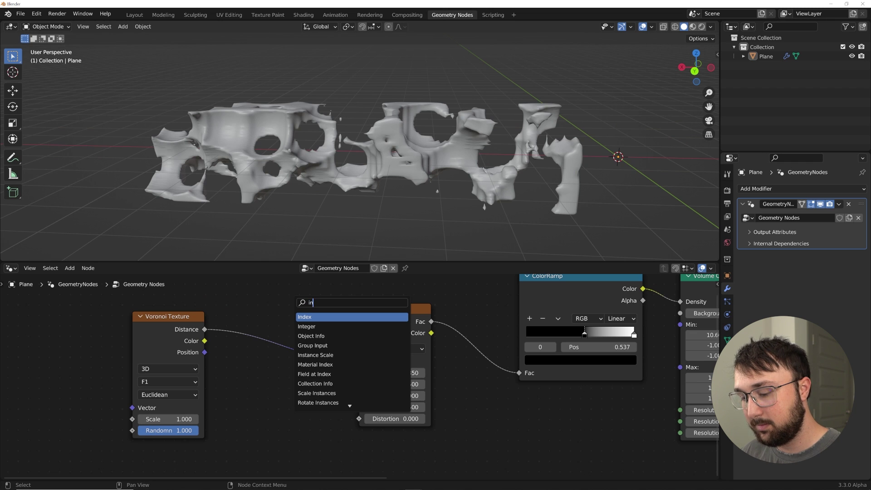
{"action": "key", "text": "Down"}
{"action": "key", "text": "Down"}
{"action": "key", "text": "Down"}
{"action": "key", "text": "Down"}
{"action": "key", "text": "Down"}
{"action": "key", "text": "Escape"}
Add a ColorRamp node on the link between the Voronoi Texture and the Noise Texture
{"action": "key", "text": "shift+a"}
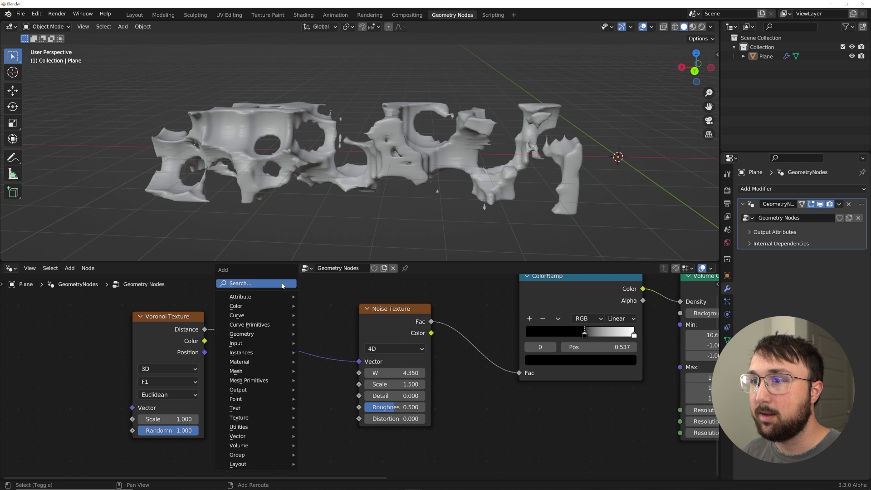
{"action": "left_click", "coordinate": [286, 284]}
{"action": "type", "text": "col"}
{"action": "key", "text": "Down"}
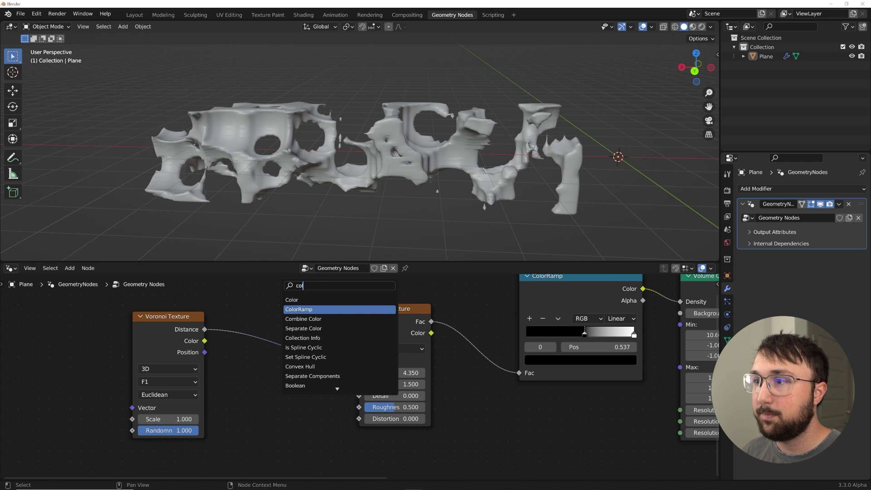
{"action": "key", "text": "Down"}
{"action": "key", "text": "Up"}
{"action": "key", "text": "Return"}
{"action": "left_click", "coordinate": [258, 325]}
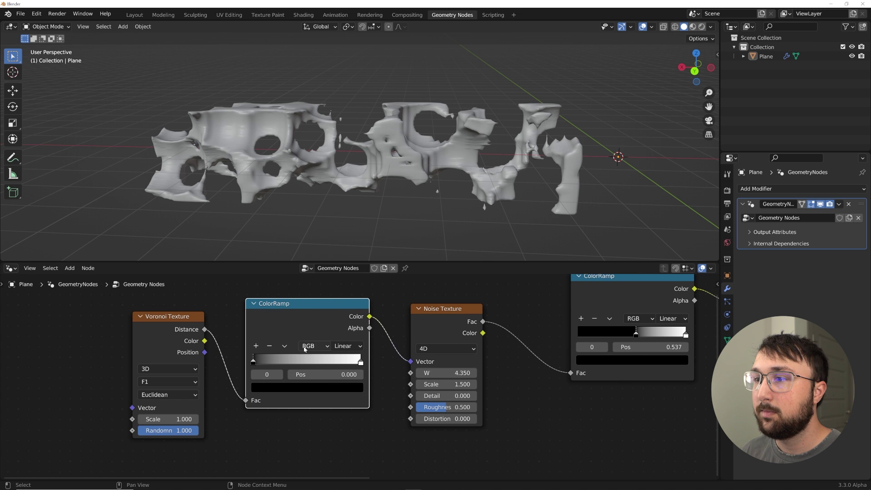
Flip the color ramp between the Voronoi Texture and the Noise Texture and inspect the resulting mesh
{"action": "left_click", "coordinate": [284, 346]}
{"action": "left_click", "coordinate": [307, 304]}
{"action": "middle_click_drag", "start_coordinate": [420, 176], "coordinate": [536, 158]}
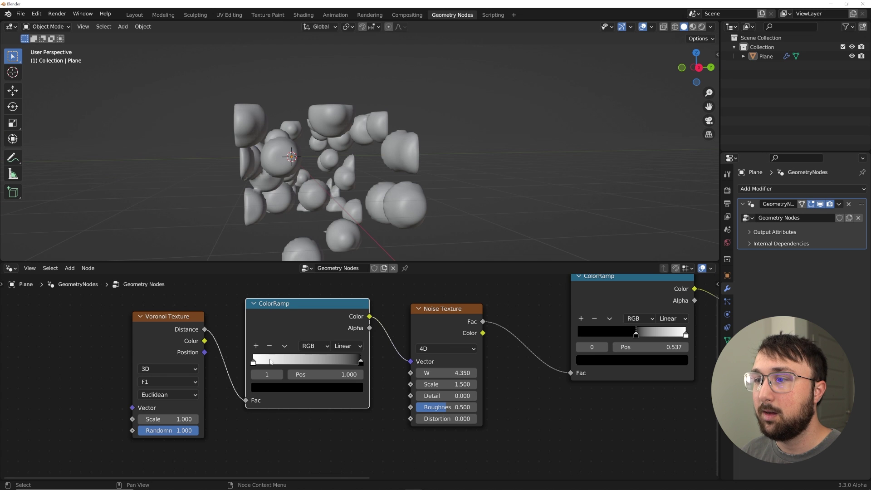
{"action": "middle_click_drag", "start_coordinate": [391, 209], "coordinate": [370, 154]}
{"action": "scroll", "coordinate": [347, 211], "scroll_direction": "up", "scroll_amount": 4}
{"action": "scroll", "coordinate": [374, 152], "scroll_direction": "down", "scroll_amount": 3}
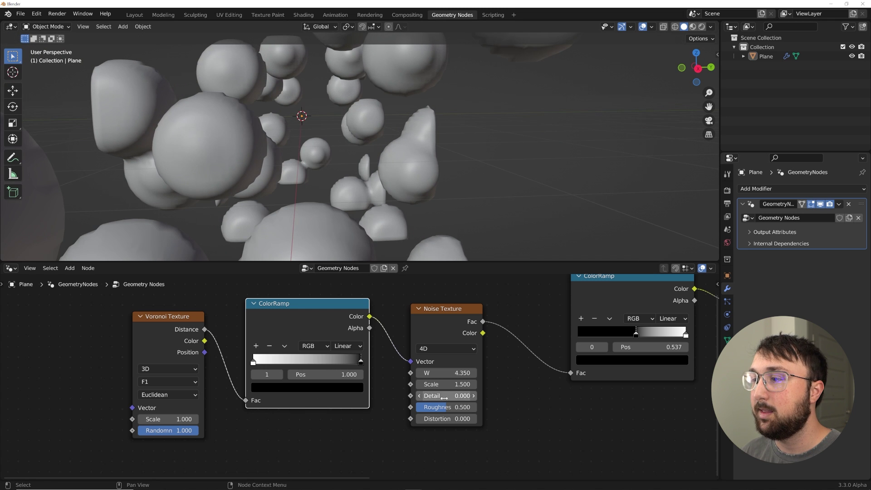
Try a higher W value on the Noise Texture and undo the change
{"action": "left_click_drag", "start_coordinate": [447, 374], "coordinate": [492, 374]}
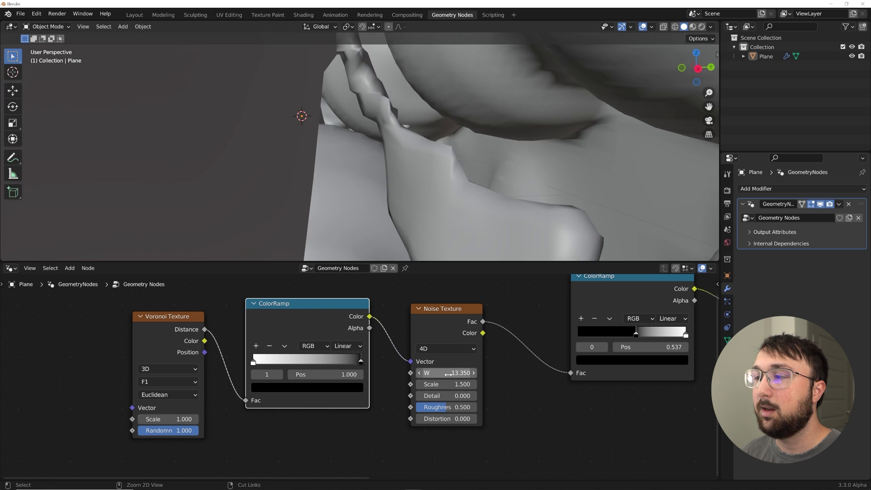
{"action": "key", "text": "ctrl+z"}
Switch the Voronoi Texture to 4D, set its W to 1.7 and inspect the whole volume
{"action": "left_click", "coordinate": [186, 369]}
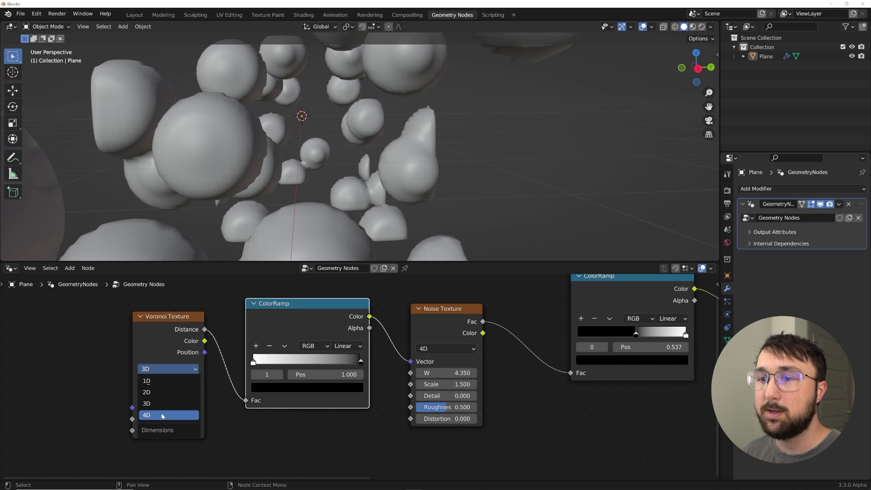
{"action": "left_click", "coordinate": [192, 414]}
{"action": "left_click_drag", "start_coordinate": [173, 430], "coordinate": [206, 430], "text": "shift"}
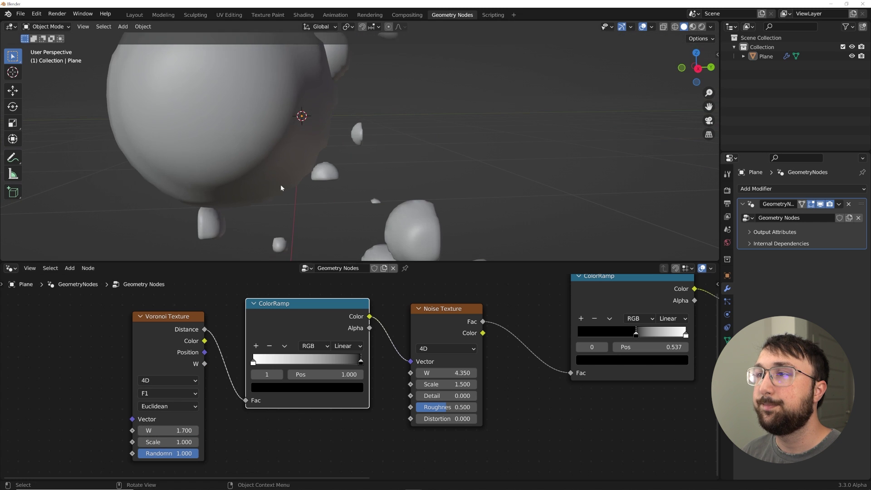
{"action": "scroll", "coordinate": [382, 191], "scroll_direction": "down", "scroll_amount": 4}
{"action": "middle_click_drag", "start_coordinate": [282, 189], "coordinate": [402, 197]}
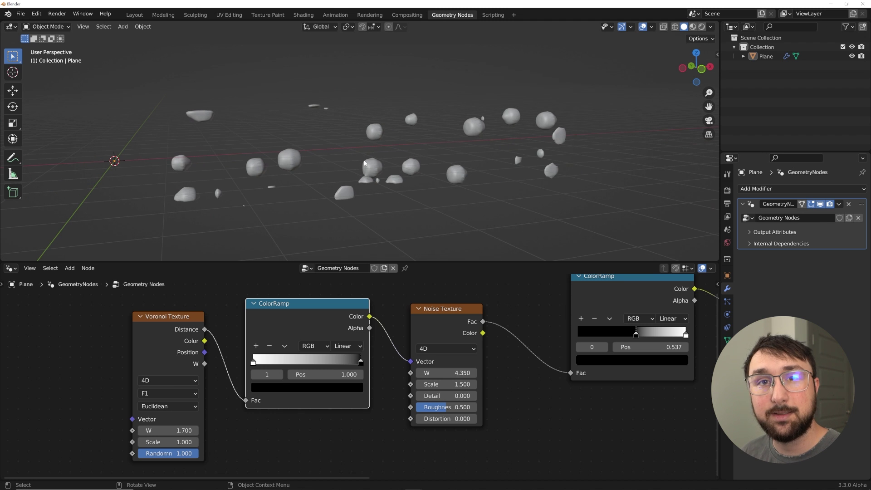